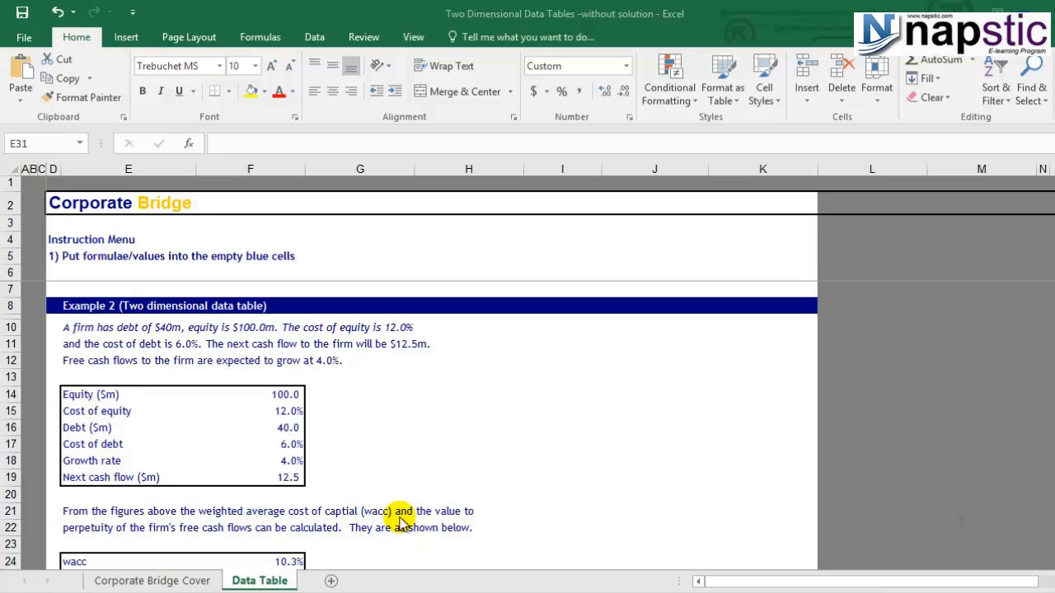
Step: Examine the firm's input figures and the formulas behind the wacc in F24 and the value in F25
left_click(402, 476)
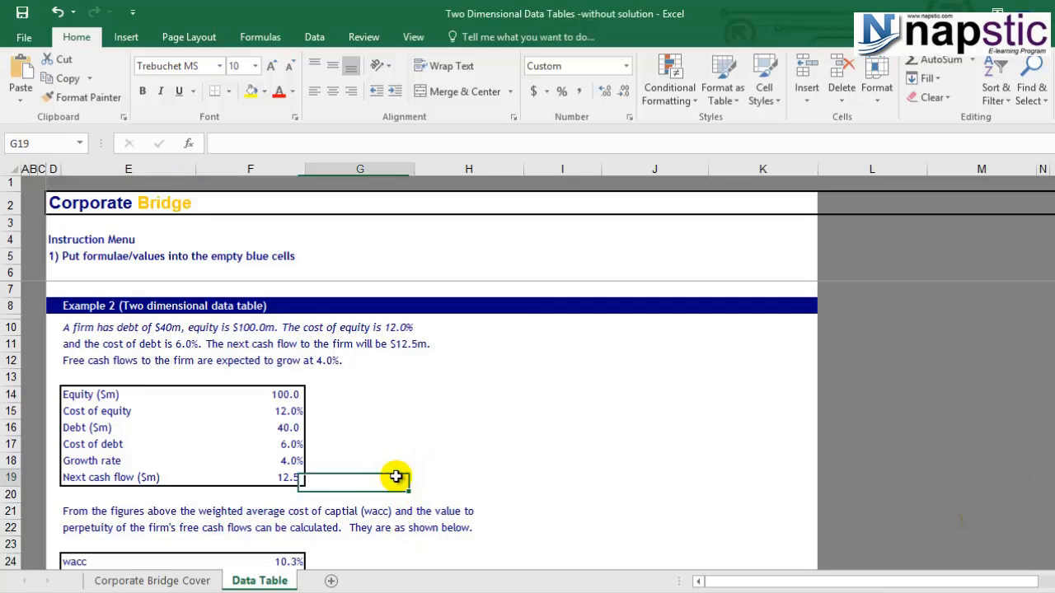
left_click(277, 478)
scroll(432, 476, "down", 3)
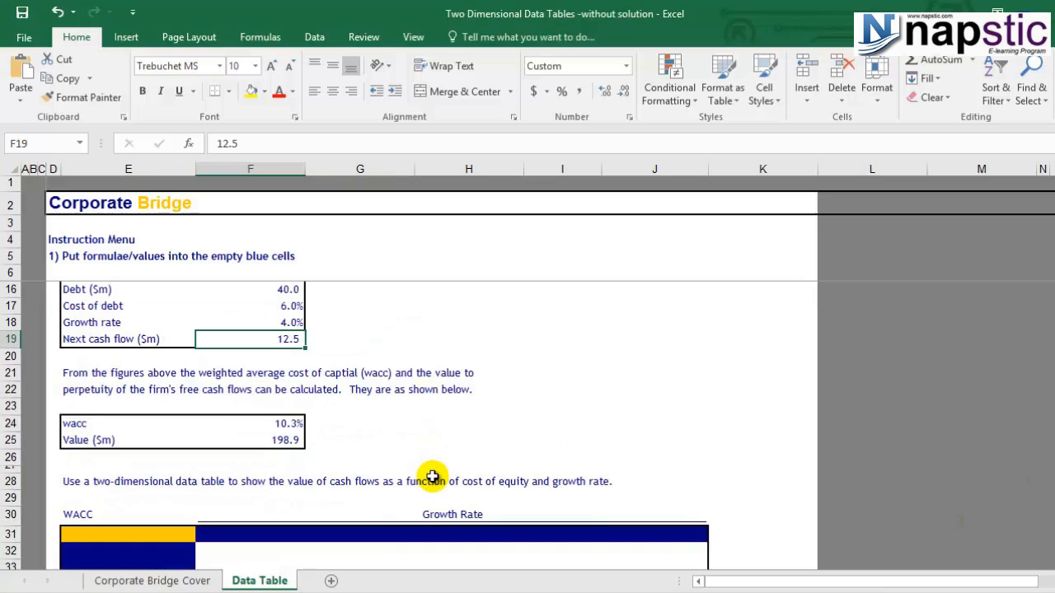
scroll(346, 486, "up", 1)
left_click(256, 495)
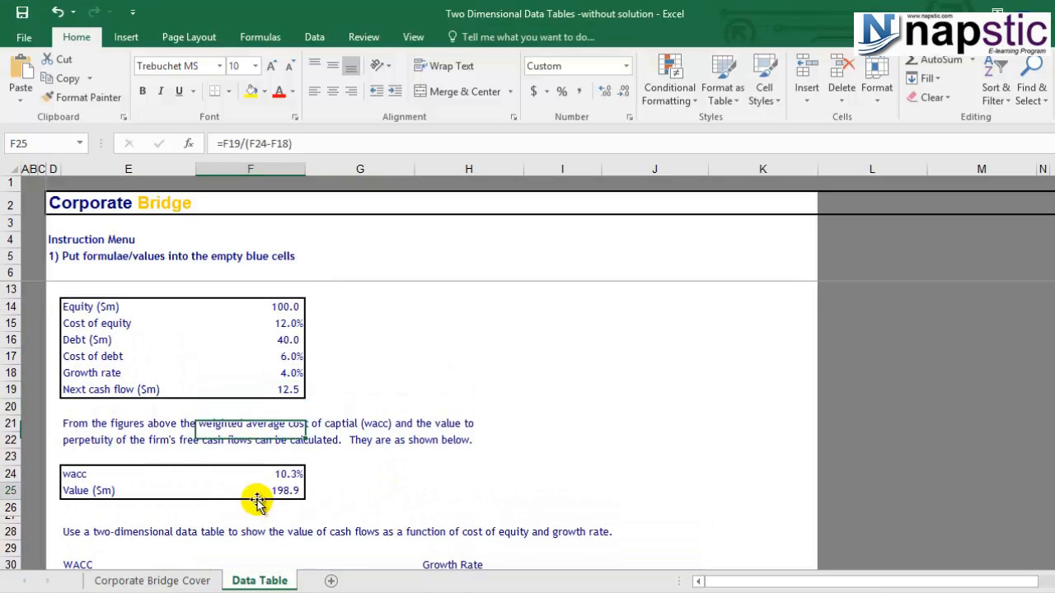
left_click(260, 473)
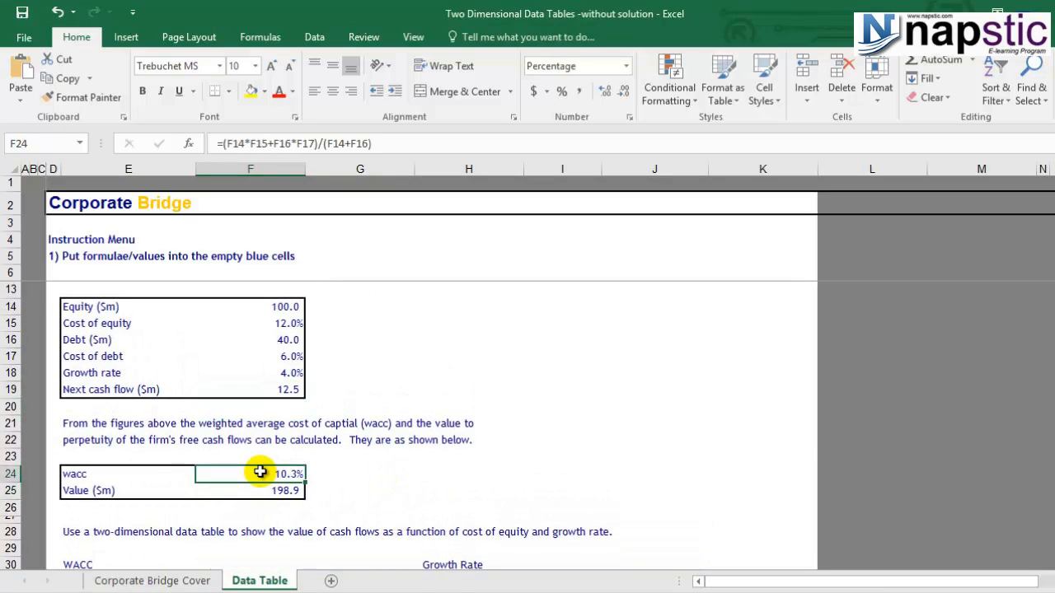
left_click(207, 375)
left_click(222, 393)
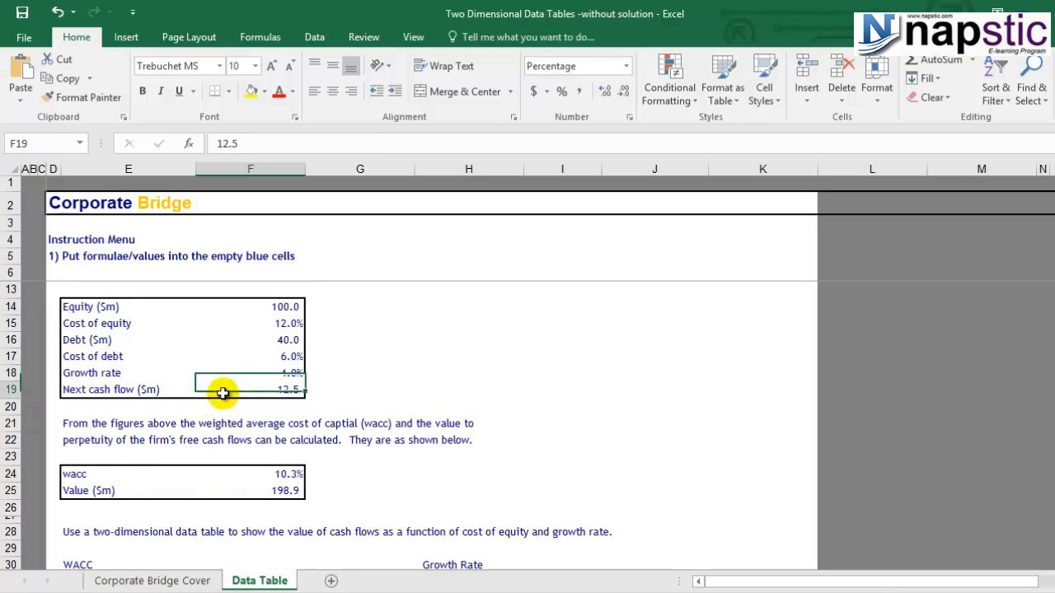
left_click(280, 492)
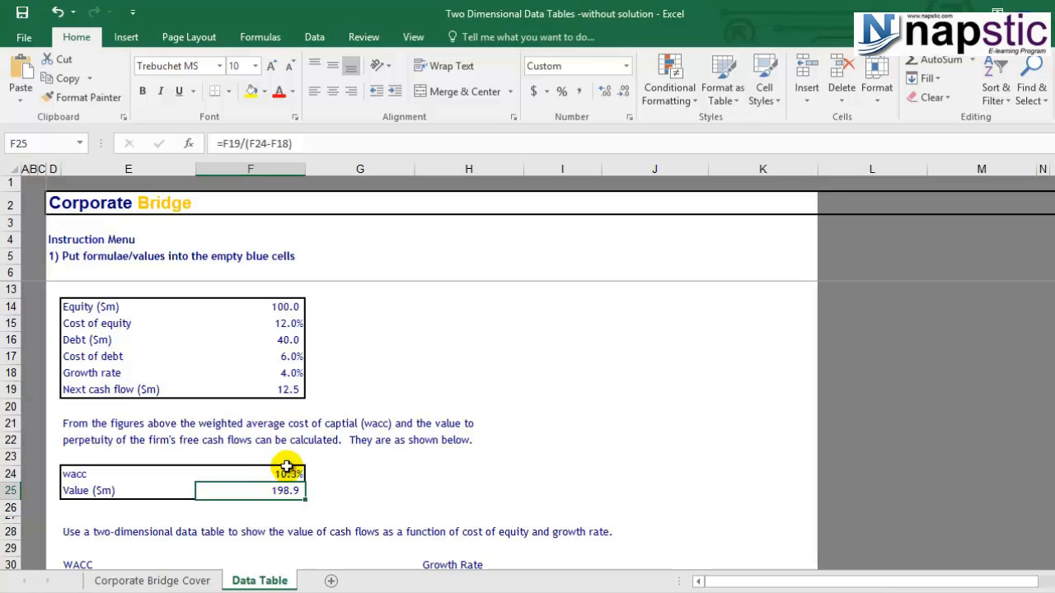
Step: Link the data table's corner cell E31 to the firm value with the formula =F25
scroll(292, 462, "down", 3)
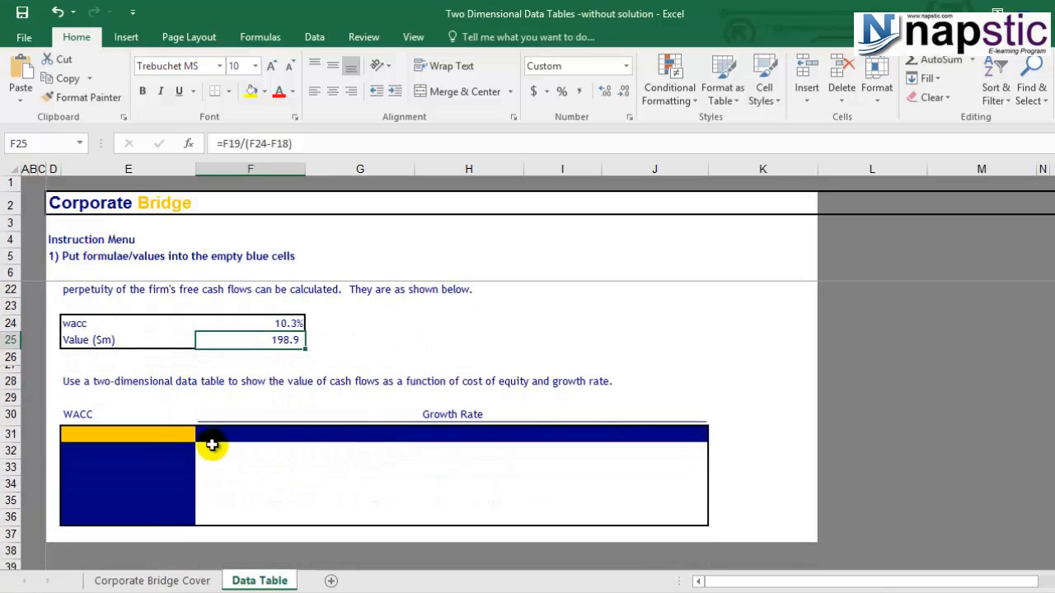
left_click(169, 440)
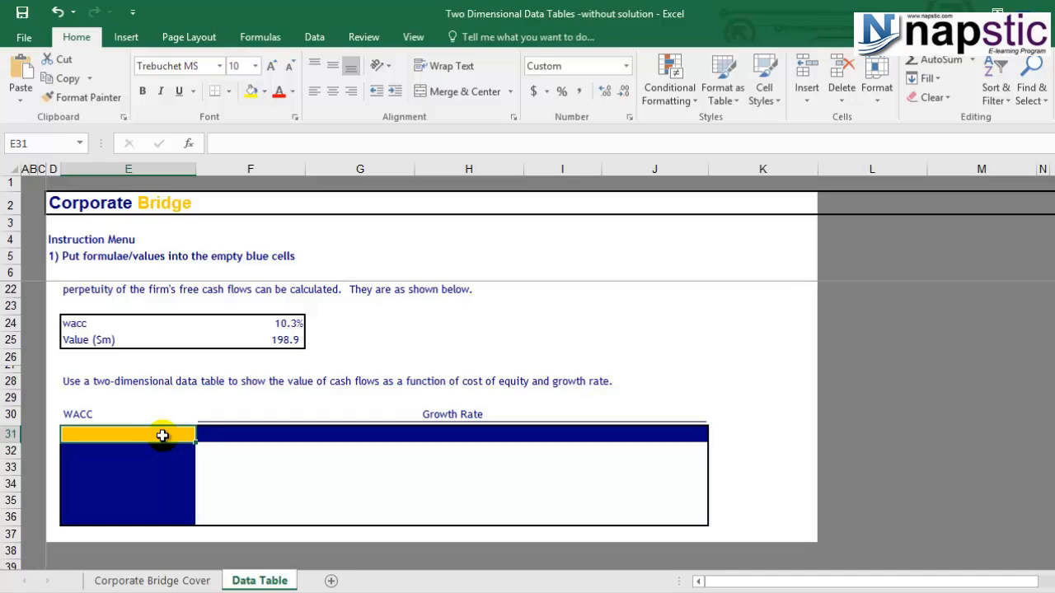
type("=")
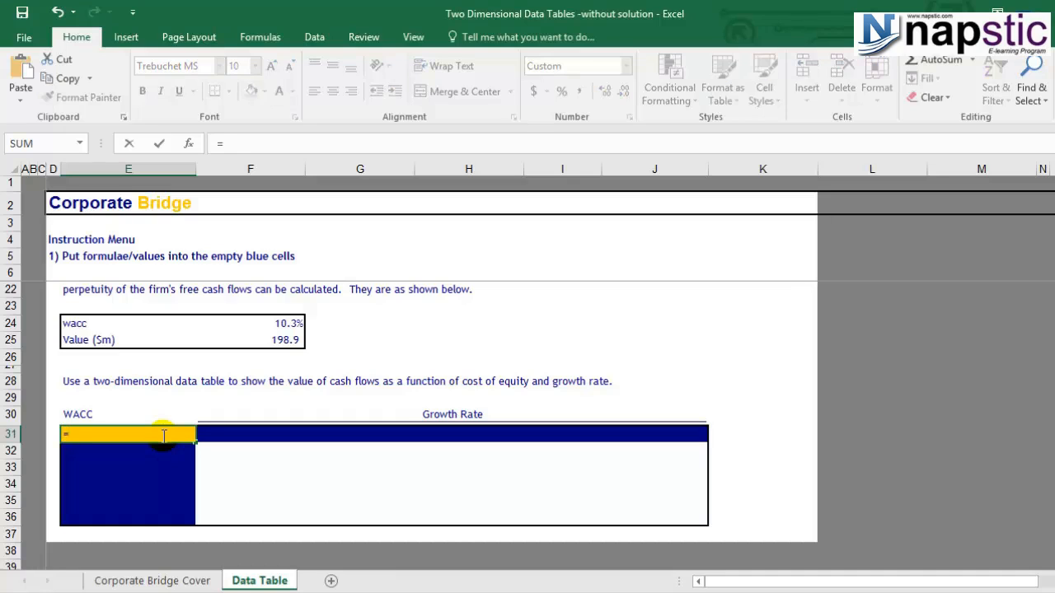
left_click(277, 341)
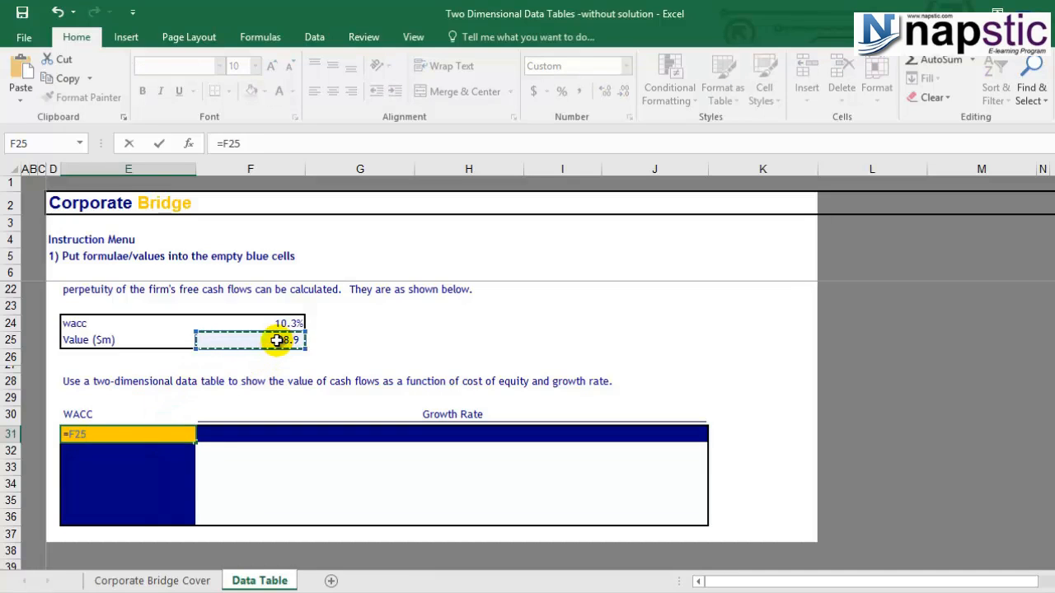
key("Return")
left_click(168, 434)
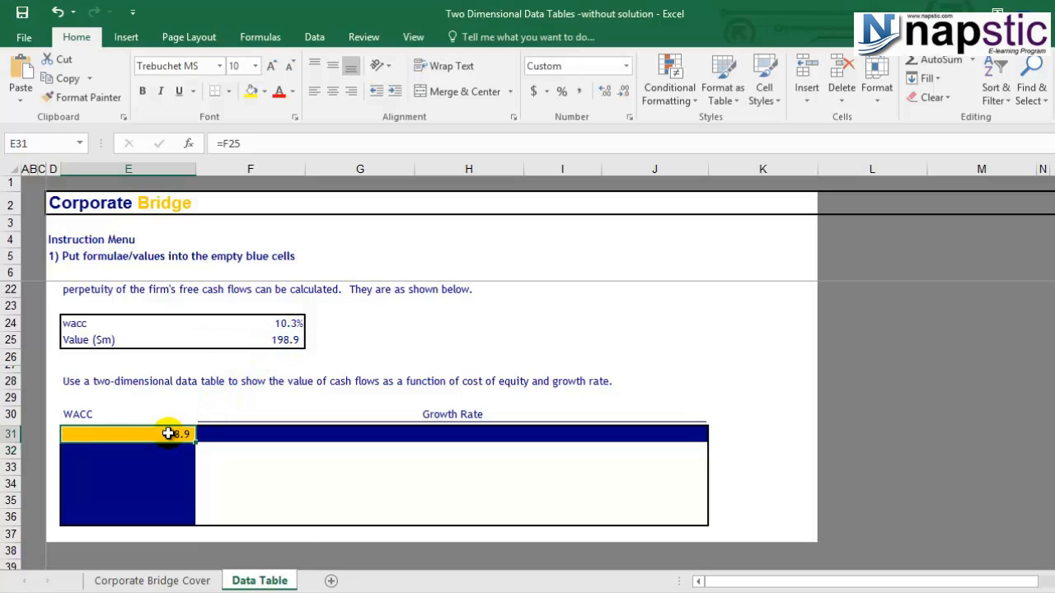
double_click(168, 435)
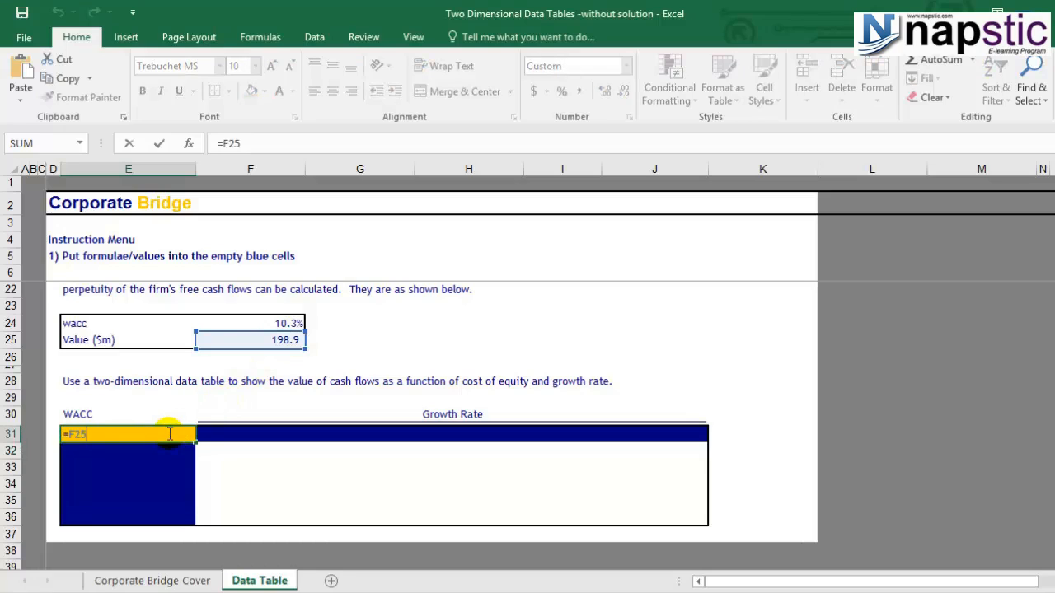
key("Escape")
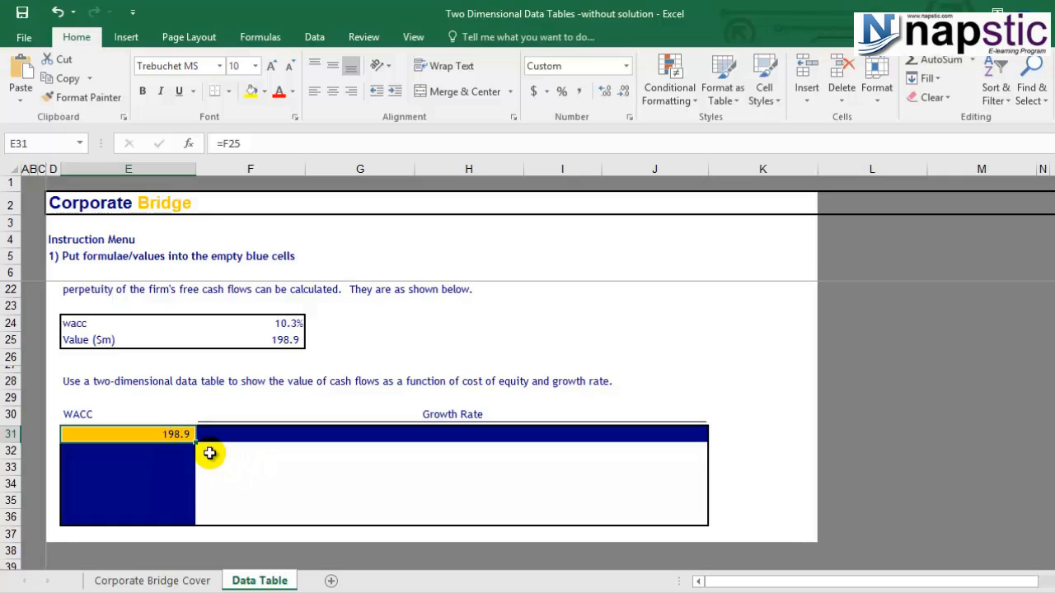
Step: Fill the WACC column E32:E36 of the table with 8%, 9%, 10%, 11% and 12%
left_click_drag(170, 452, 172, 520)
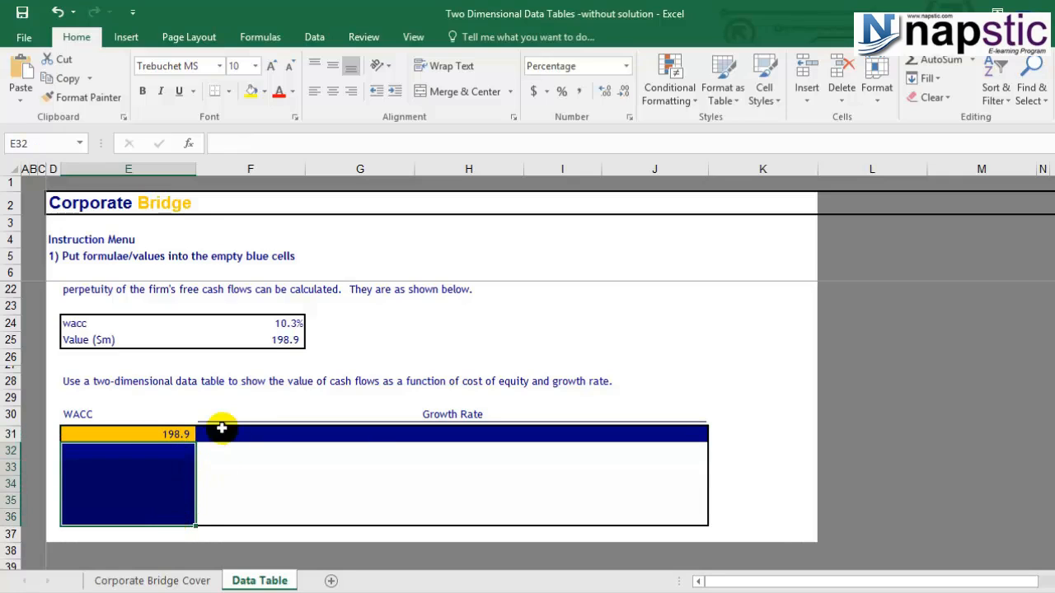
left_click_drag(223, 431, 637, 438)
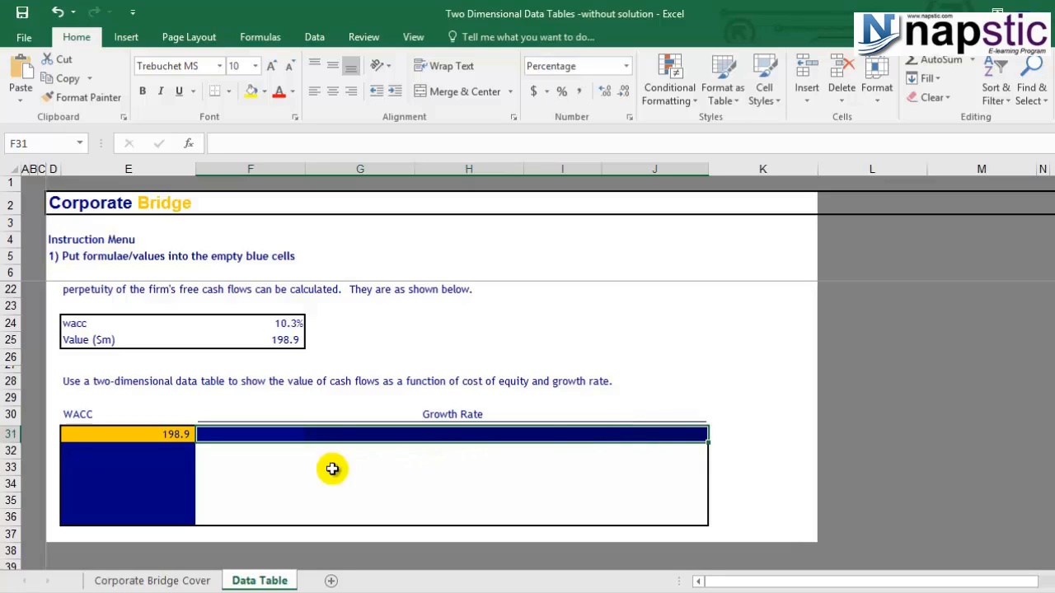
left_click(128, 450)
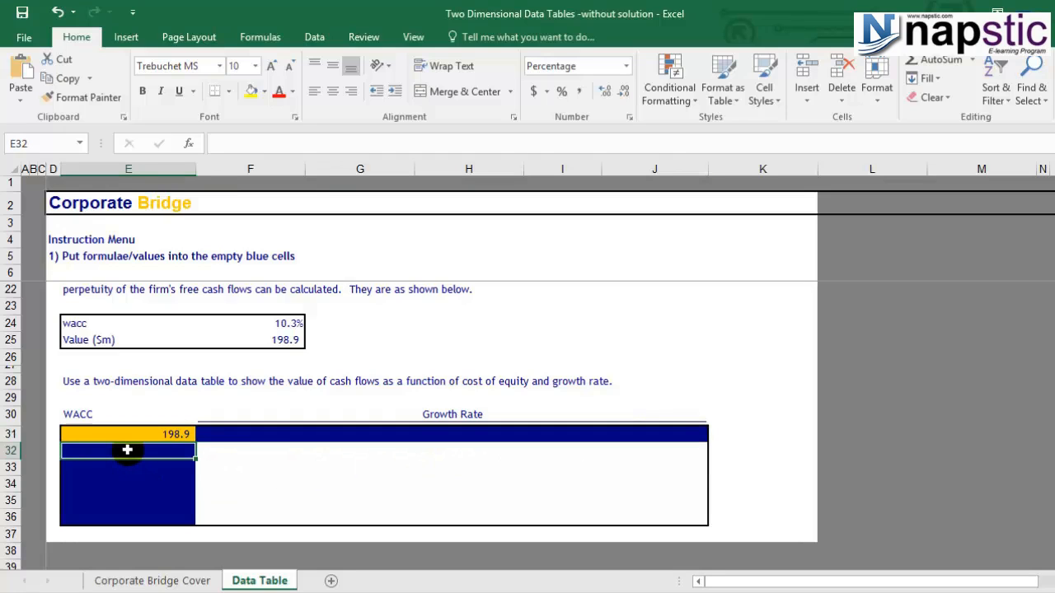
type("8%")
key("Return")
type("9%")
key("Return")
type("10%")
key("Return")
type("11%")
key("Return")
type("12%")
key("Return")
type("13")
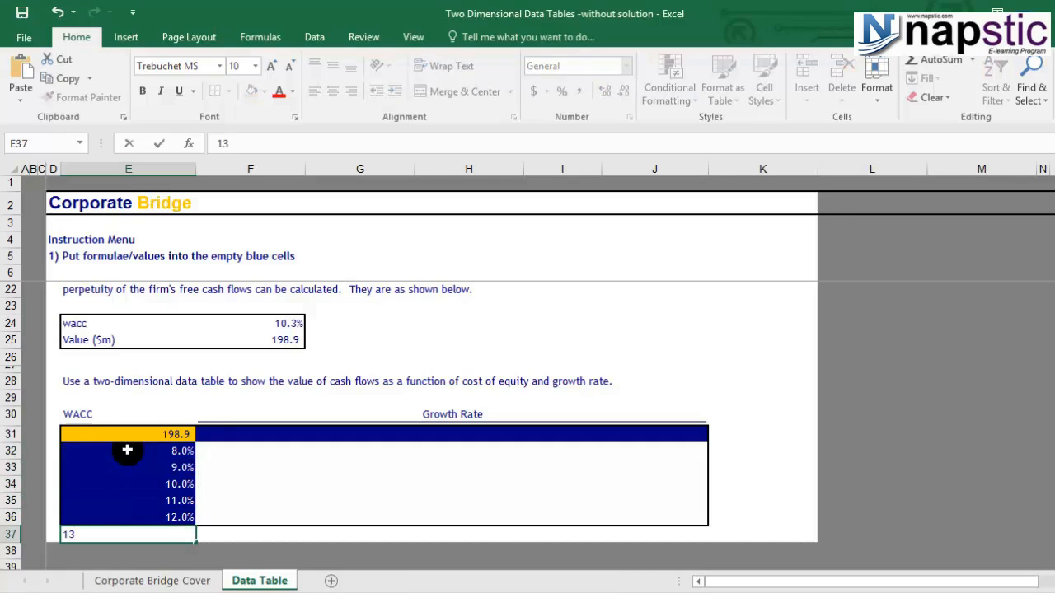
key("BackSpace")
key("BackSpace")
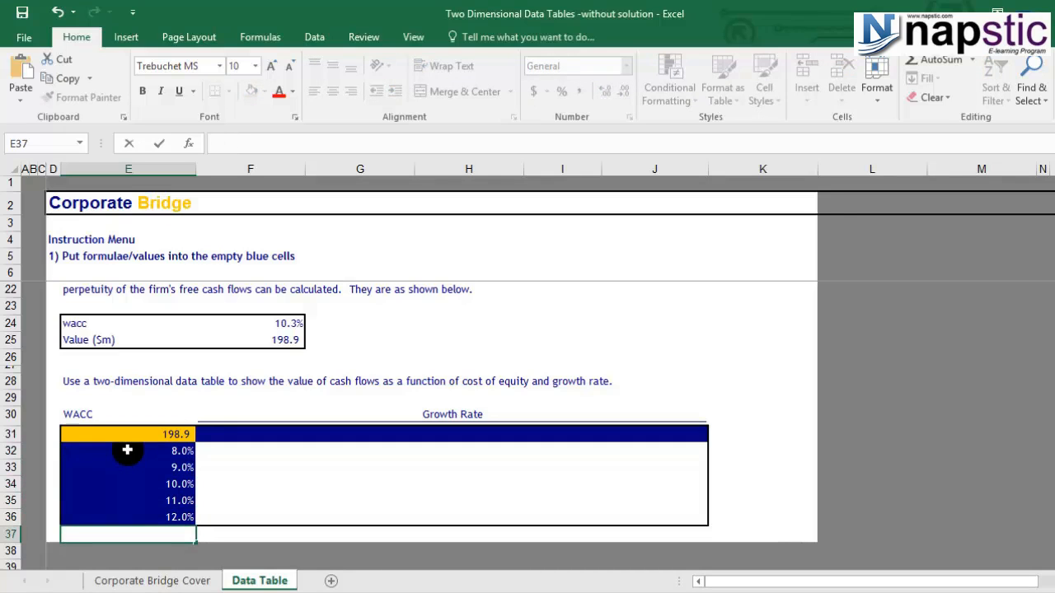
Step: Fill the Growth Rate row F31:J31 of the table with 1%, 2%, 3%, 4% and 5%
left_click(204, 435)
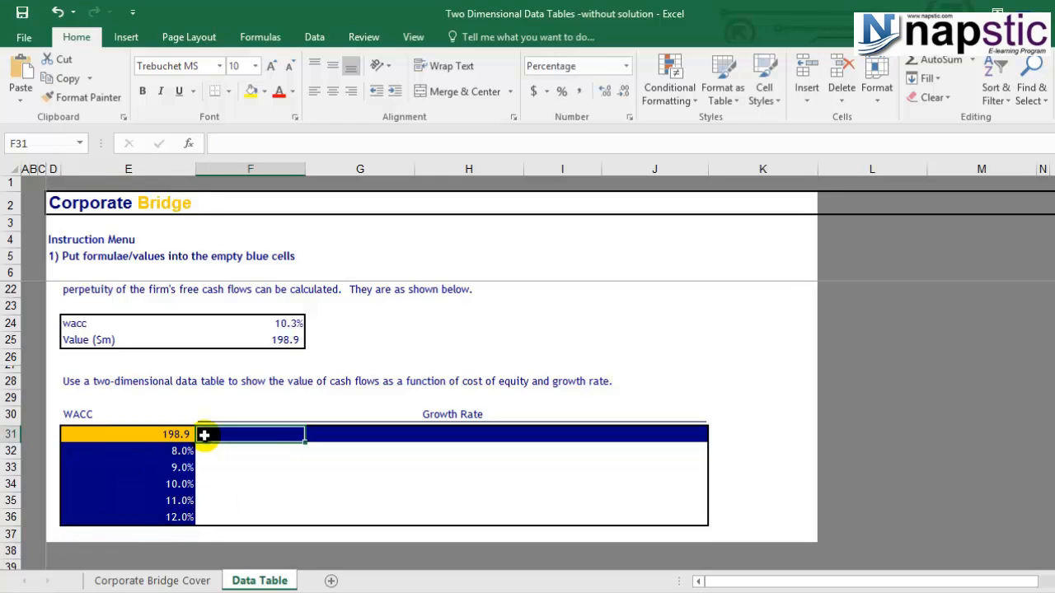
type("1%")
key("Tab")
type("2%")
key("Tab")
type("3%")
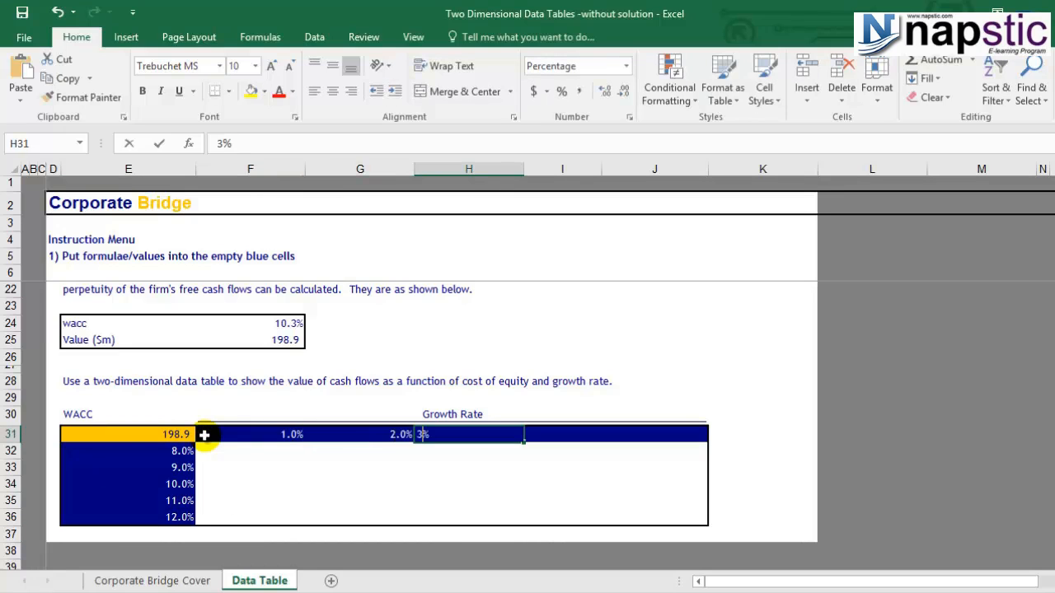
key("Tab")
type("4%")
key("Tab")
type("5%")
left_click(245, 453)
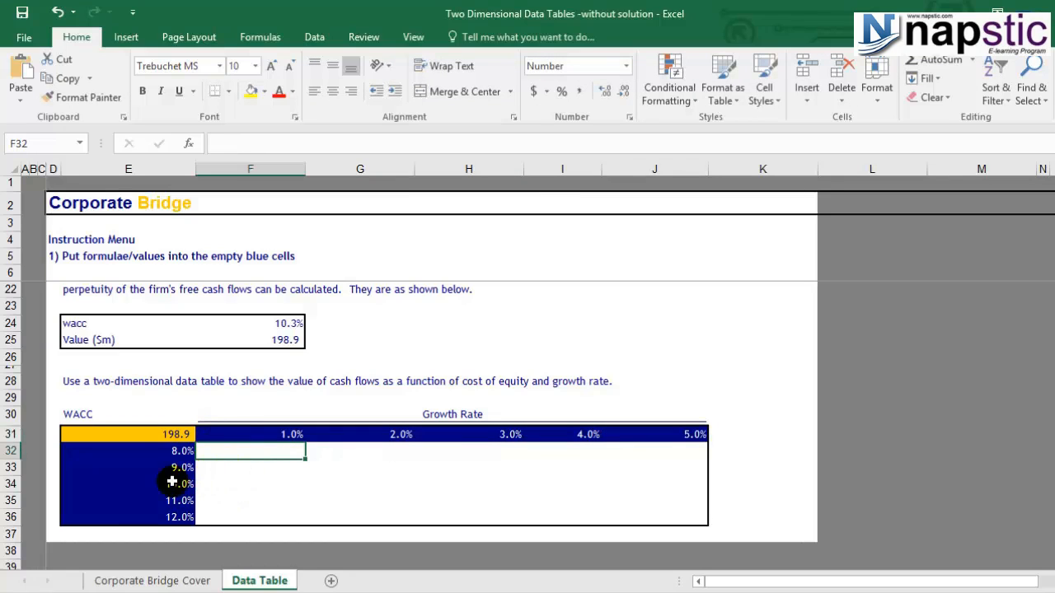
Step: Review the table's corner formula together with its WACC and growth rate headings
left_click(152, 437)
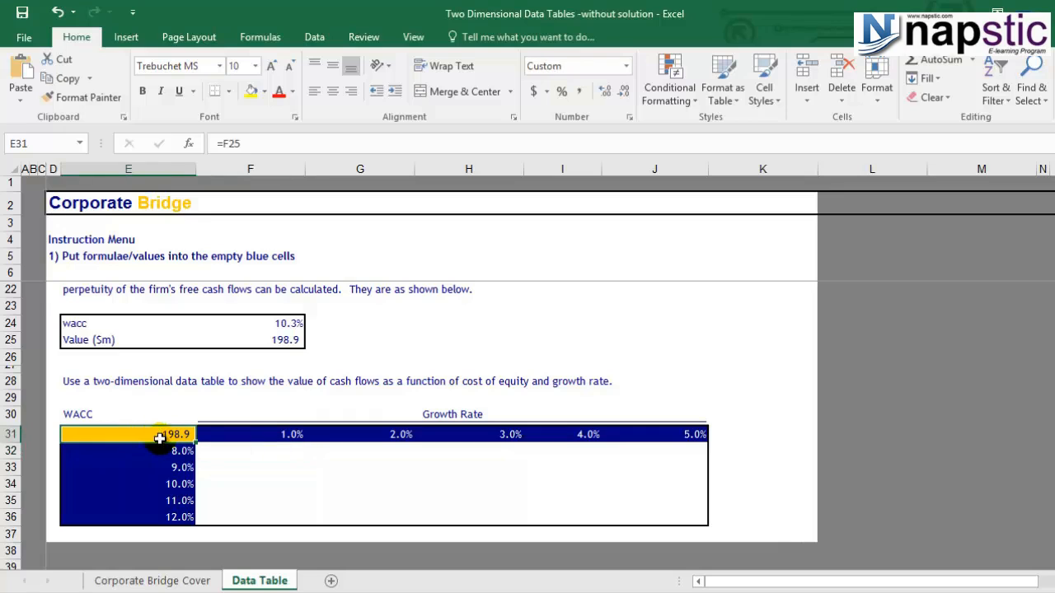
left_click(166, 452)
left_click(170, 480)
left_click(170, 500)
left_click(285, 454)
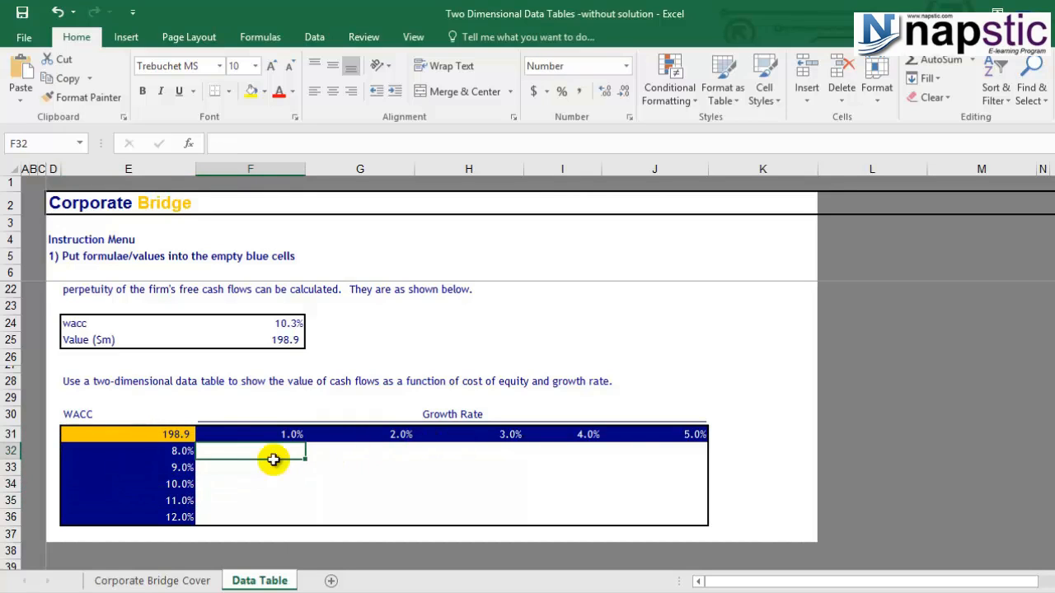
left_click(91, 471)
left_click(359, 435)
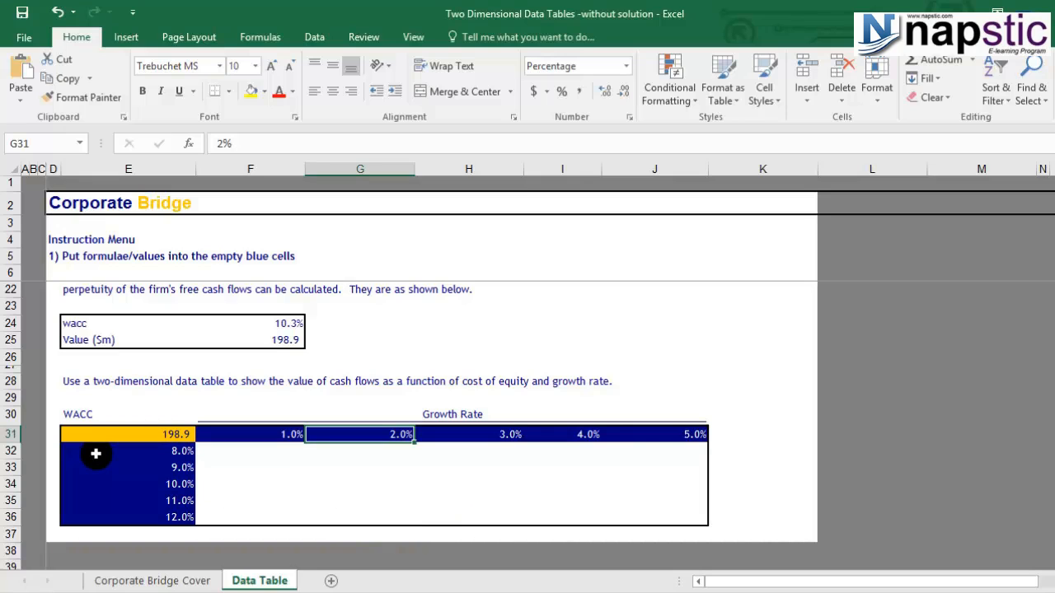
Step: Start a What-If data table on E31:J36 with the growth rate cell F18 as its row input cell
left_click_drag(97, 429, 666, 521)
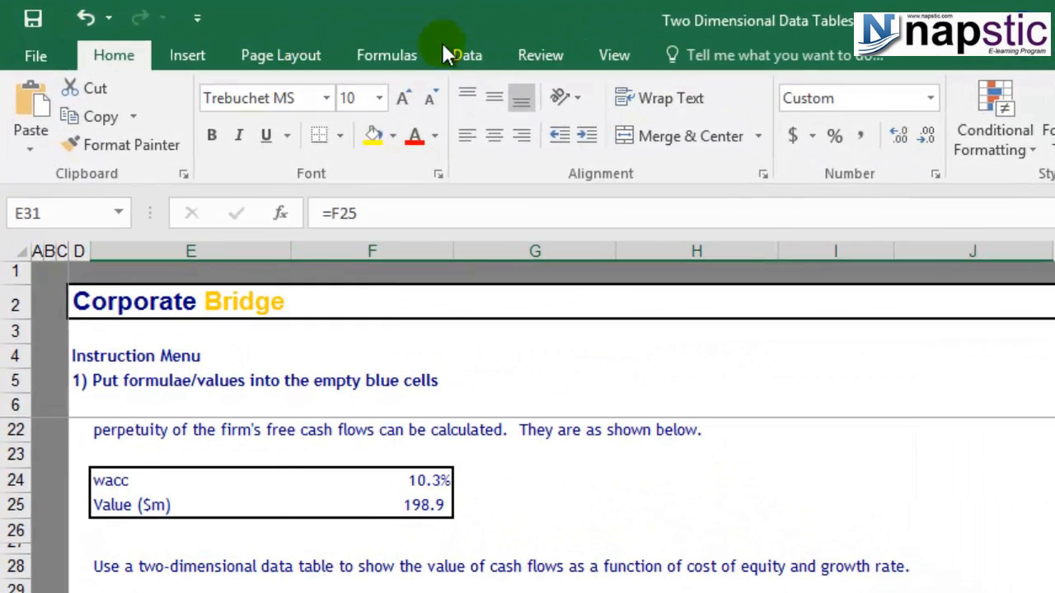
left_click(313, 39)
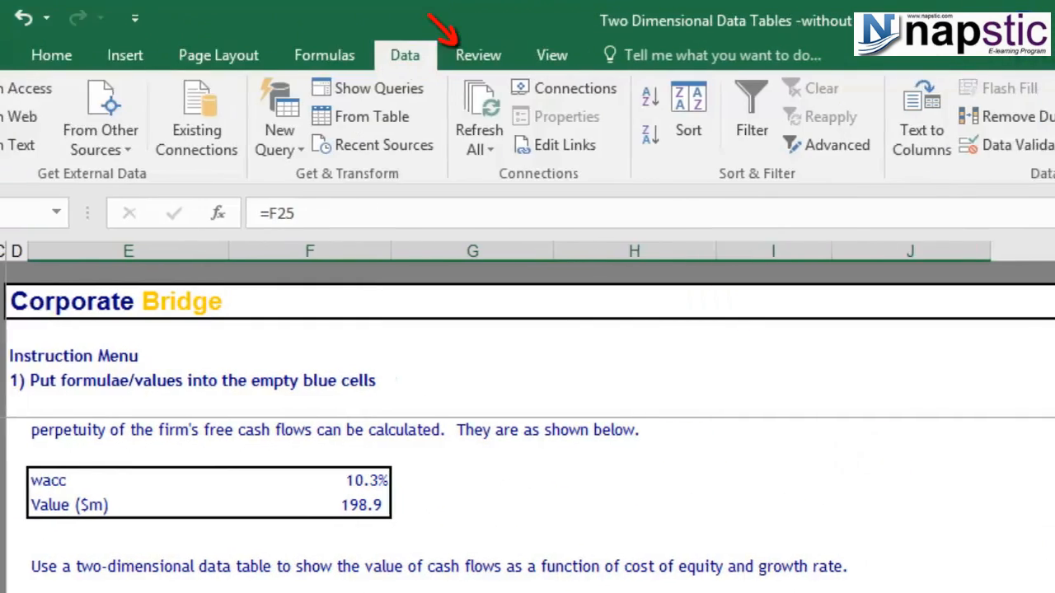
left_click(986, 147)
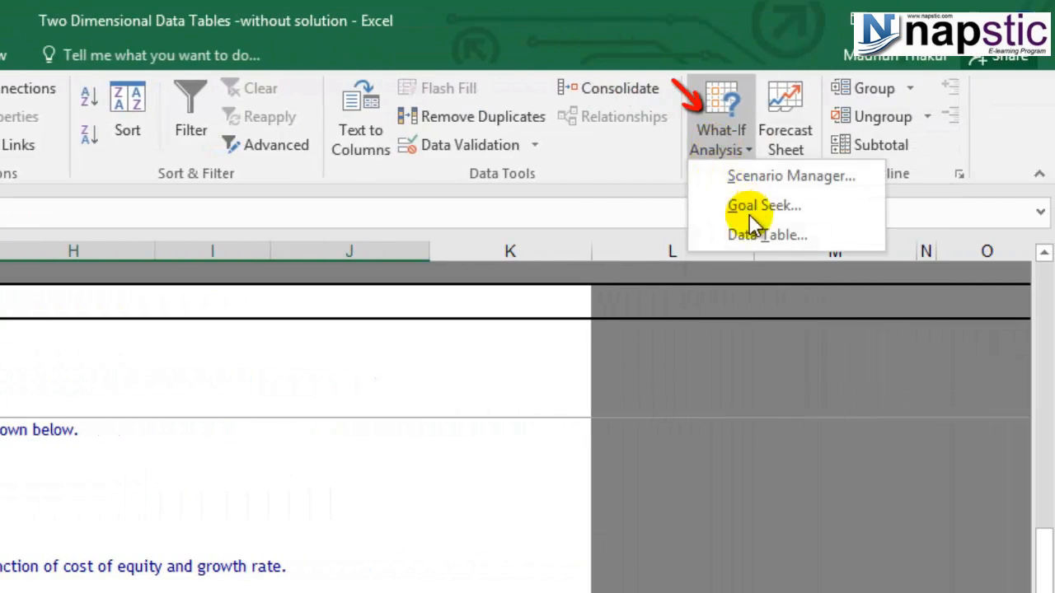
left_click(765, 235)
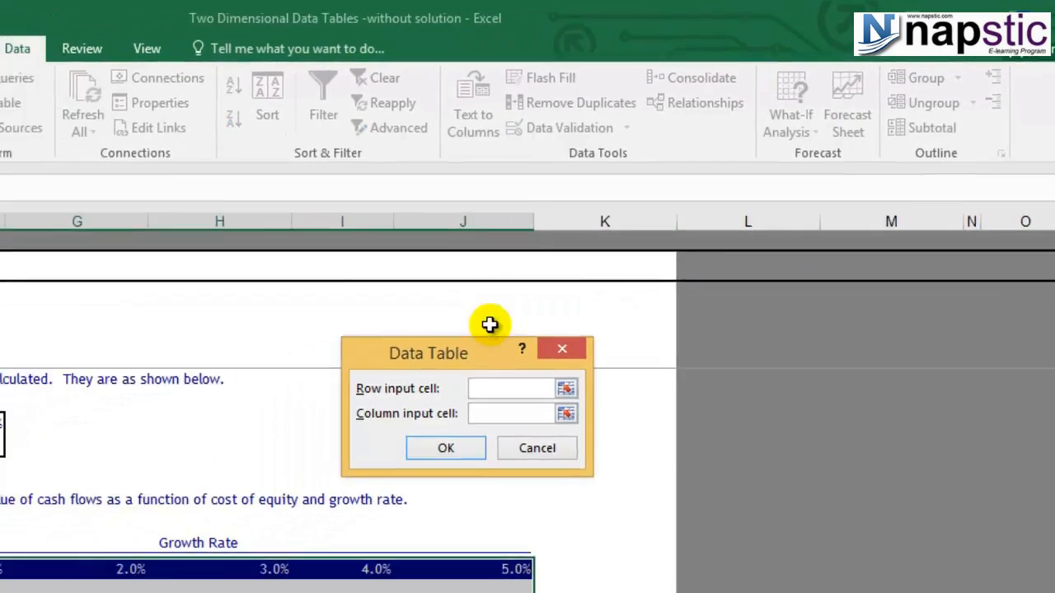
left_click_drag(490, 325, 816, 254)
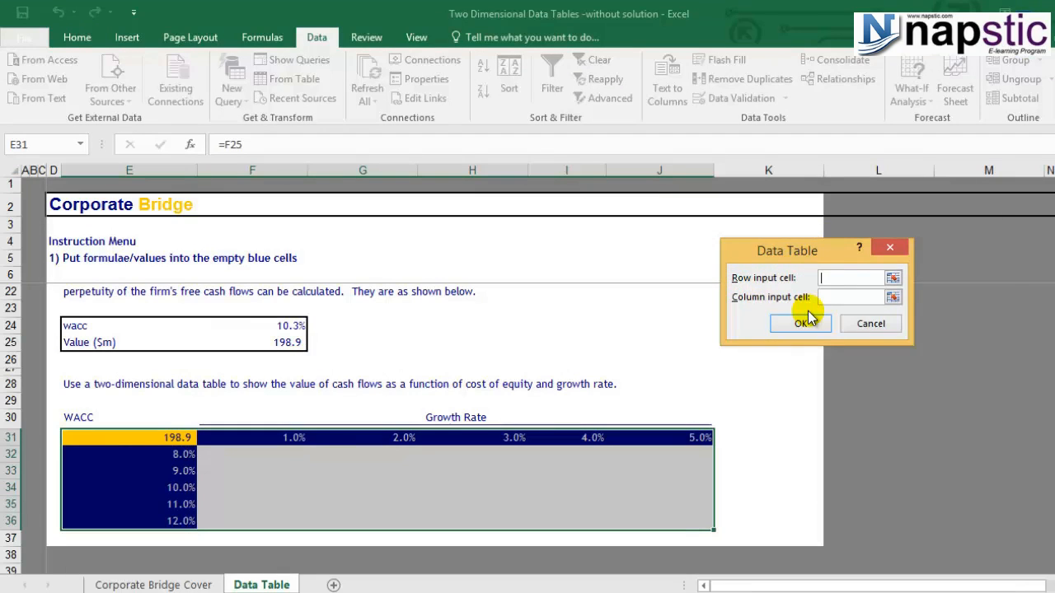
left_click_drag(779, 246, 880, 230)
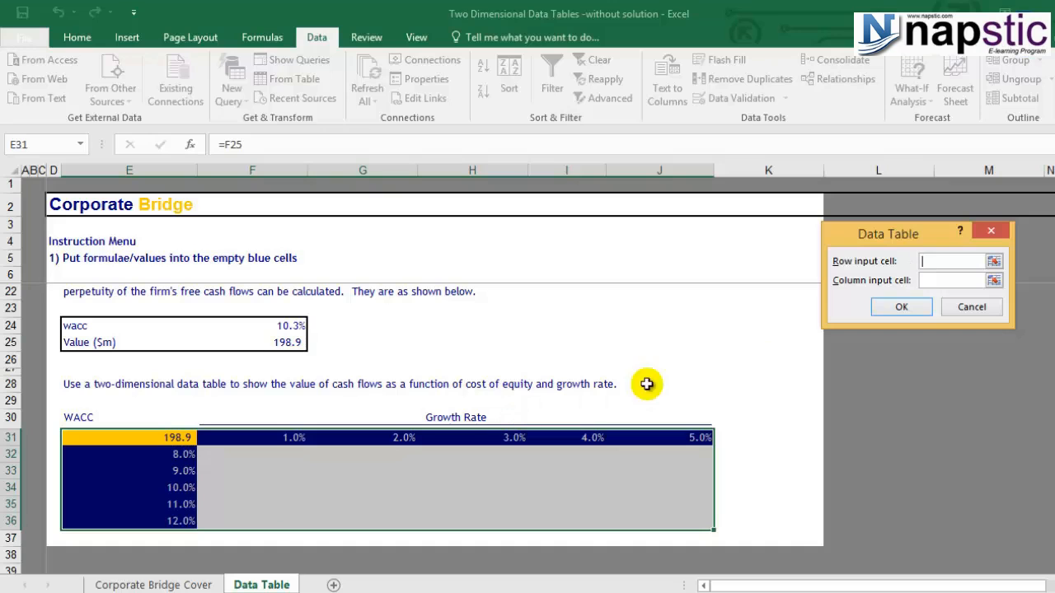
scroll(387, 429, "up", 3)
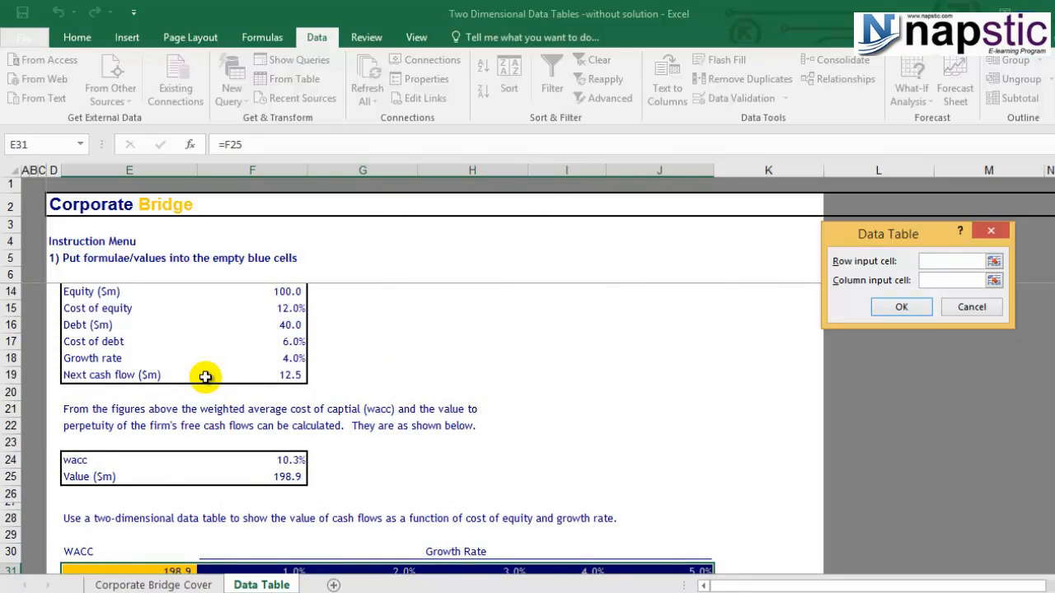
left_click(294, 359)
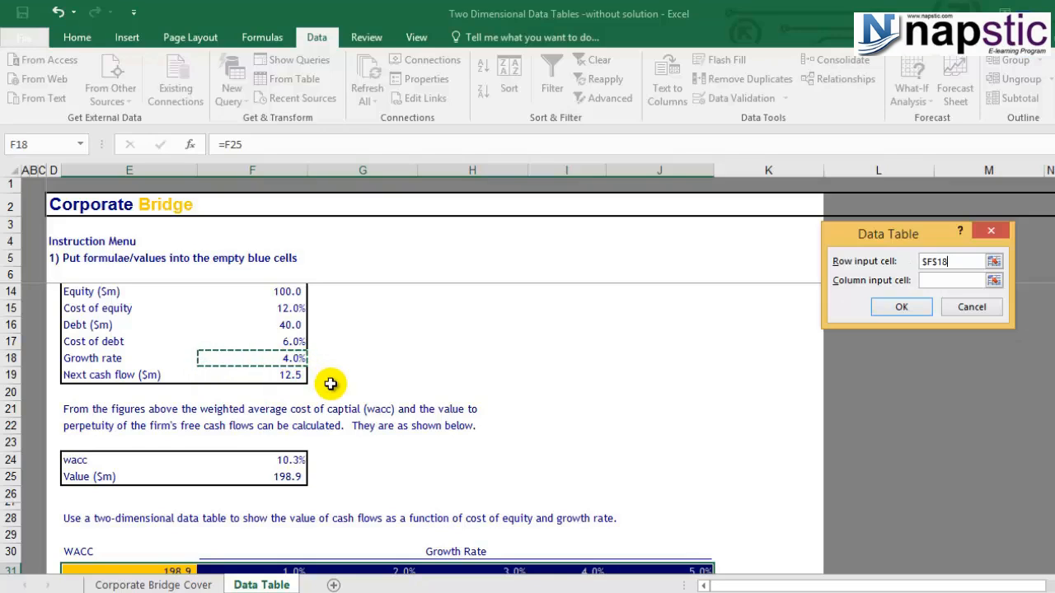
Step: Set the wacc cell F24 as the column input cell and generate the data table
left_click(929, 283)
left_click(932, 280)
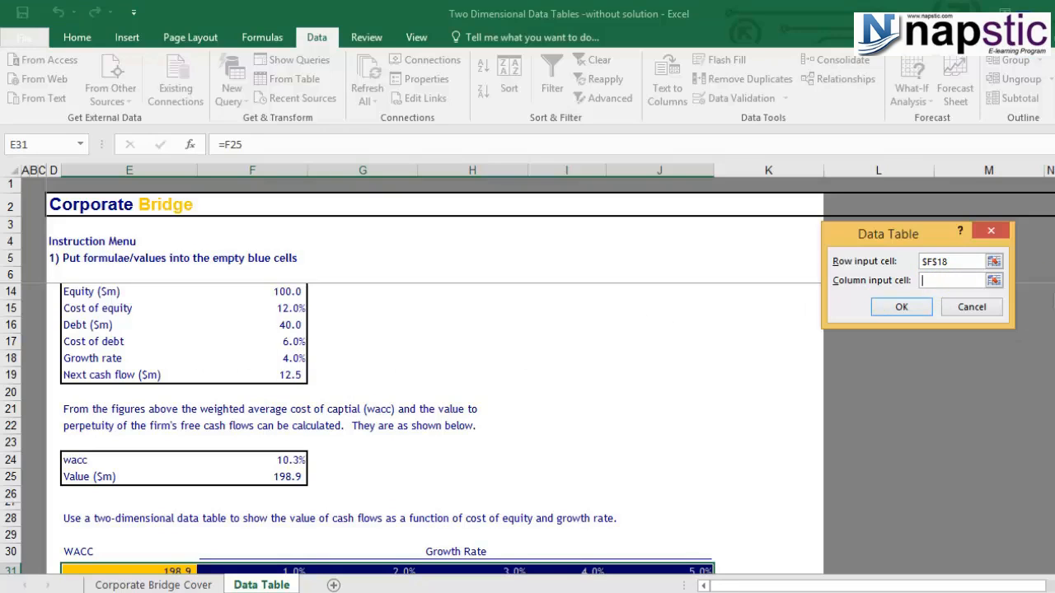
scroll(387, 428, "down", 2)
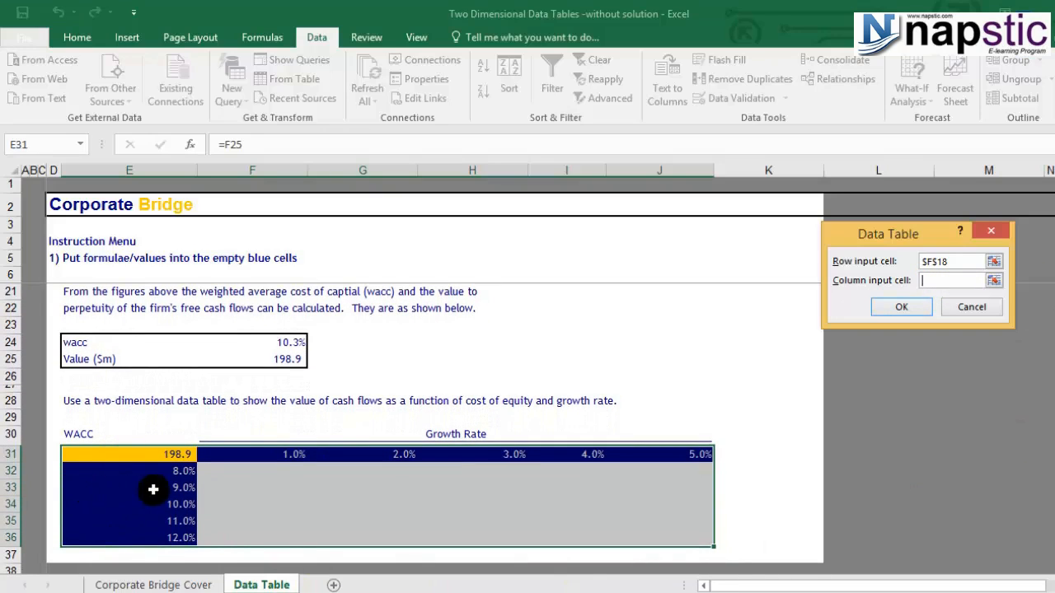
left_click(952, 281)
scroll(973, 312, "up", 2)
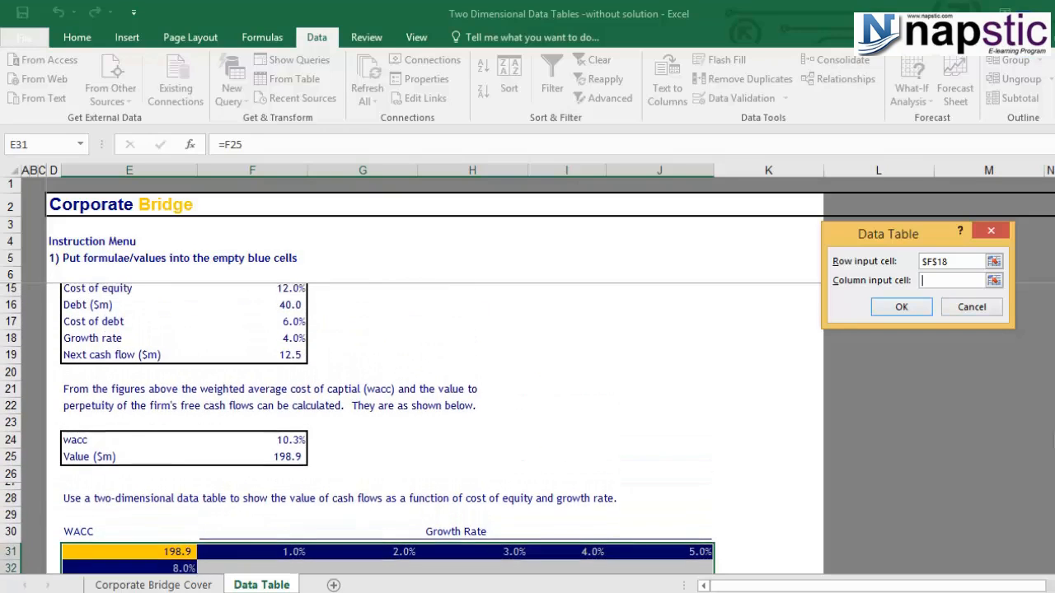
left_click(283, 443)
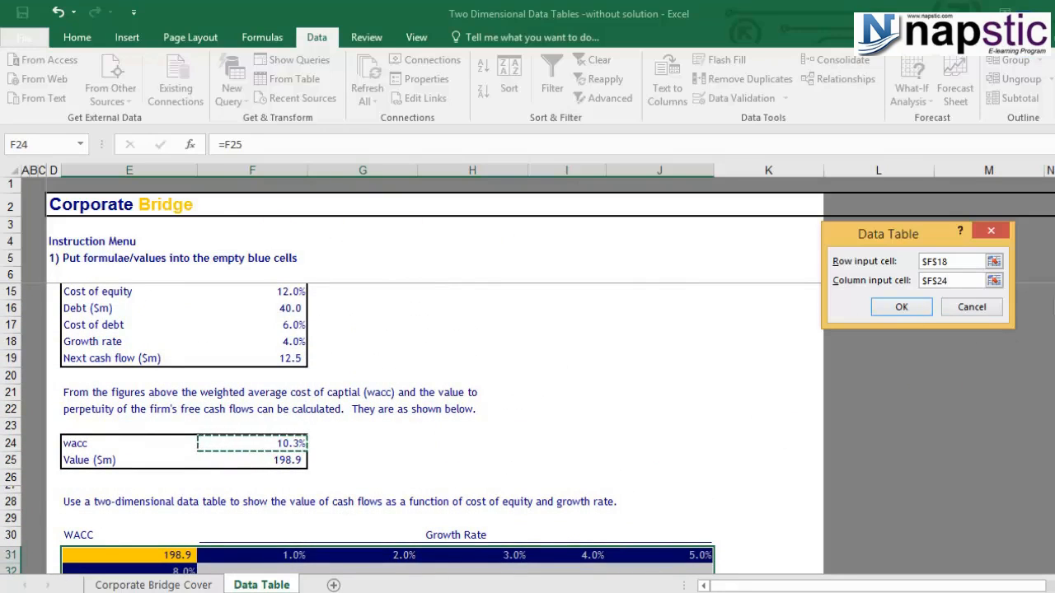
scroll(283, 443, "down", 2)
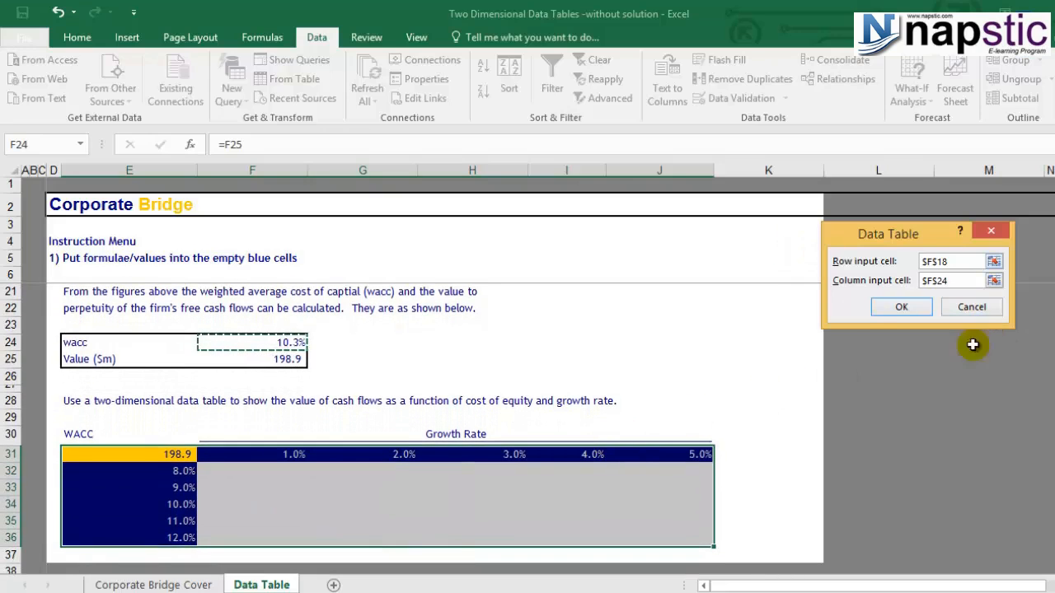
left_click(898, 307)
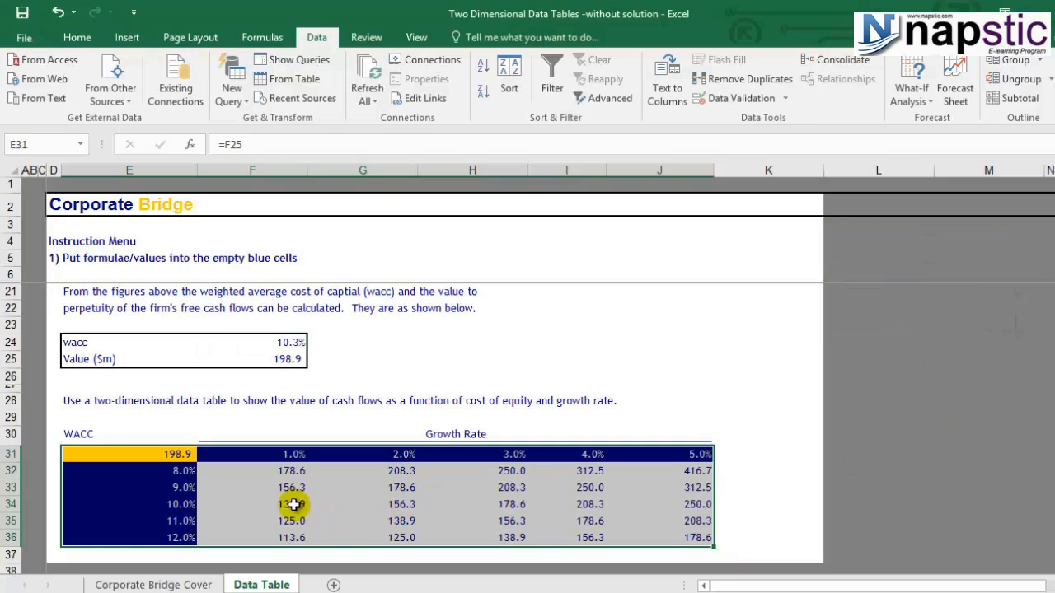
Step: Examine the table's formula and trace the results where the 10% WACC row meets the 3% and 4% growth columns
left_click(263, 476)
left_click(262, 475)
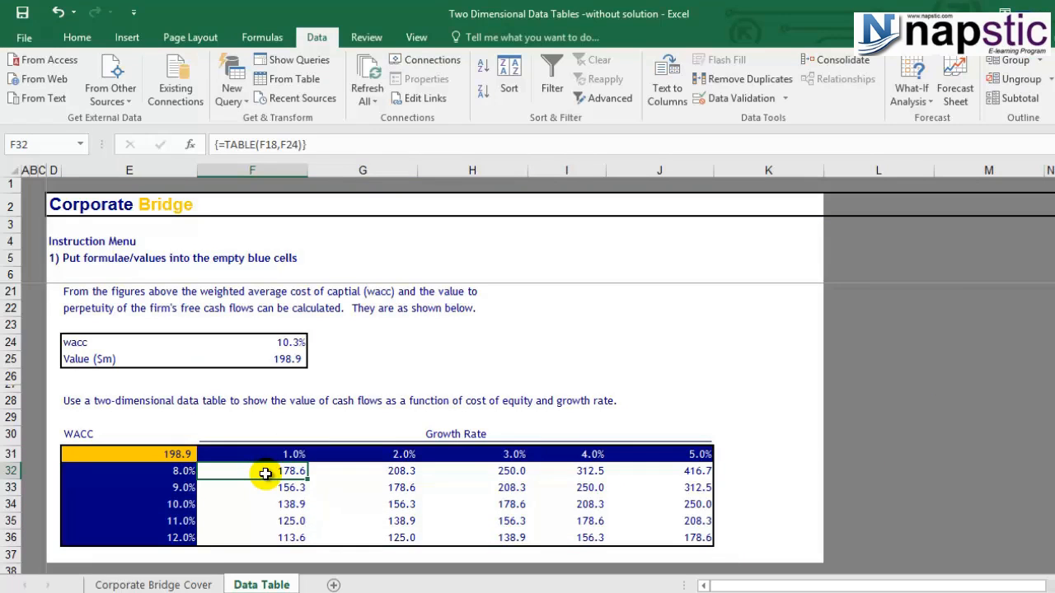
left_click_drag(372, 490, 644, 539)
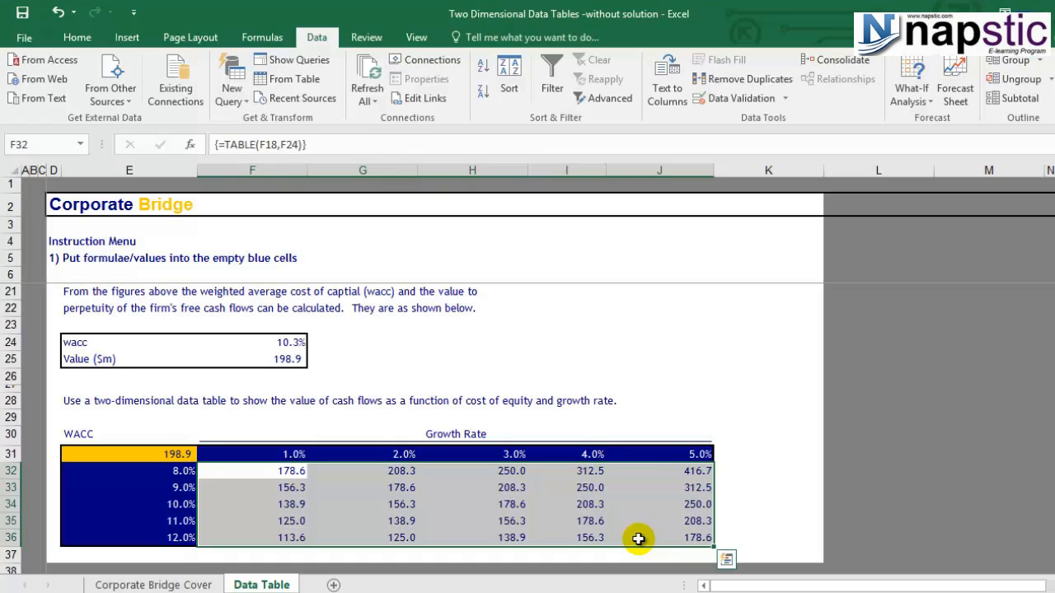
left_click(409, 498)
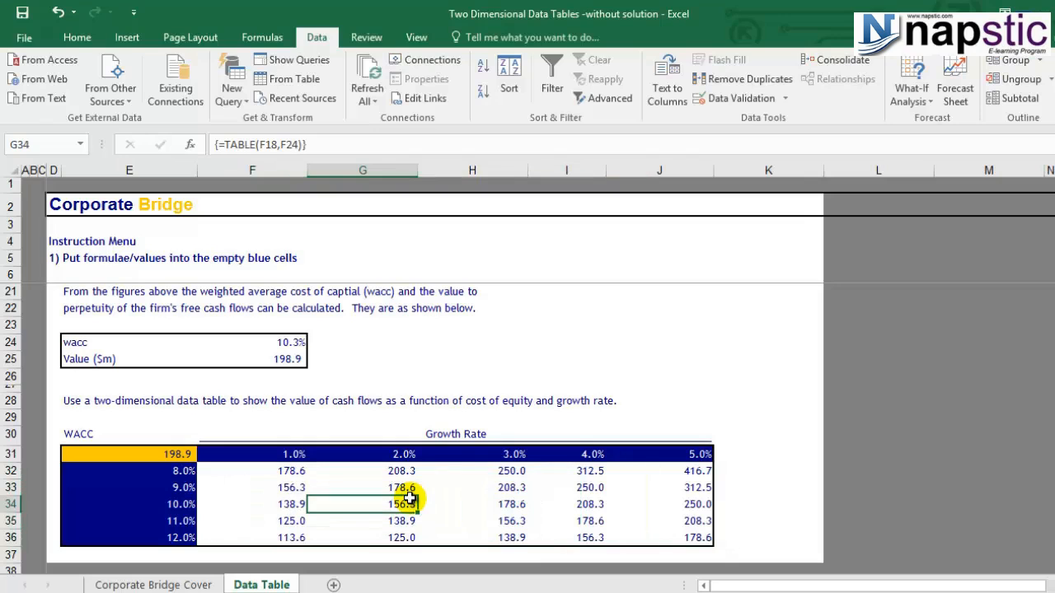
left_click(502, 452)
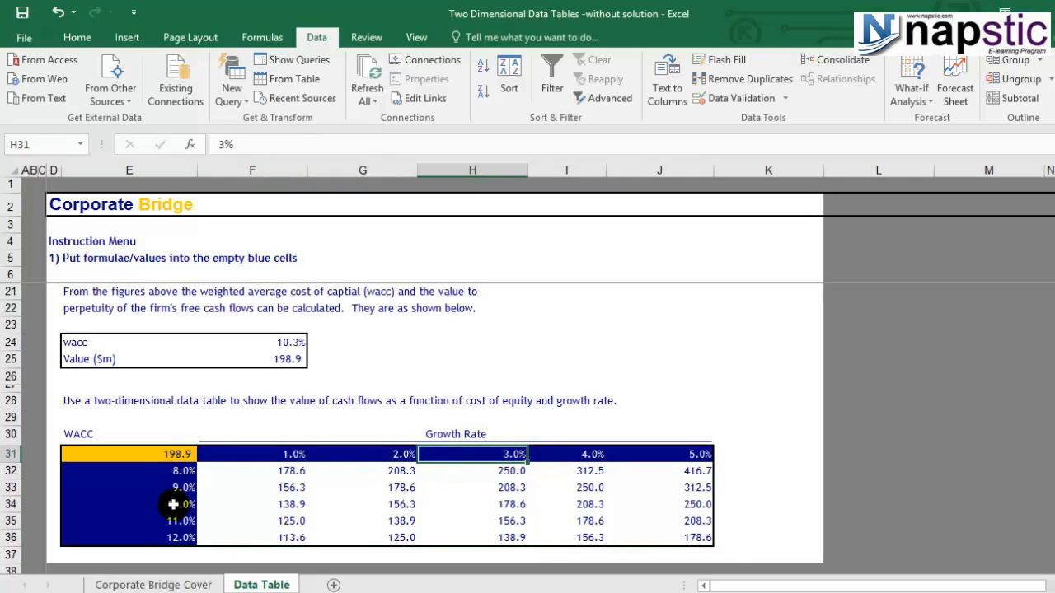
left_click_drag(173, 504, 523, 504)
left_click(523, 504)
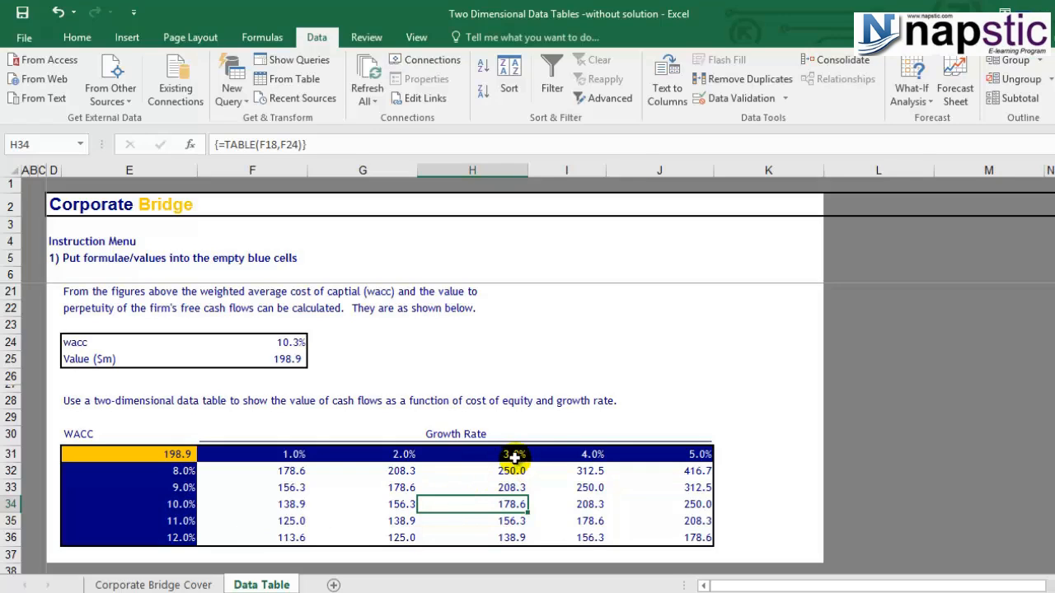
left_click(591, 456)
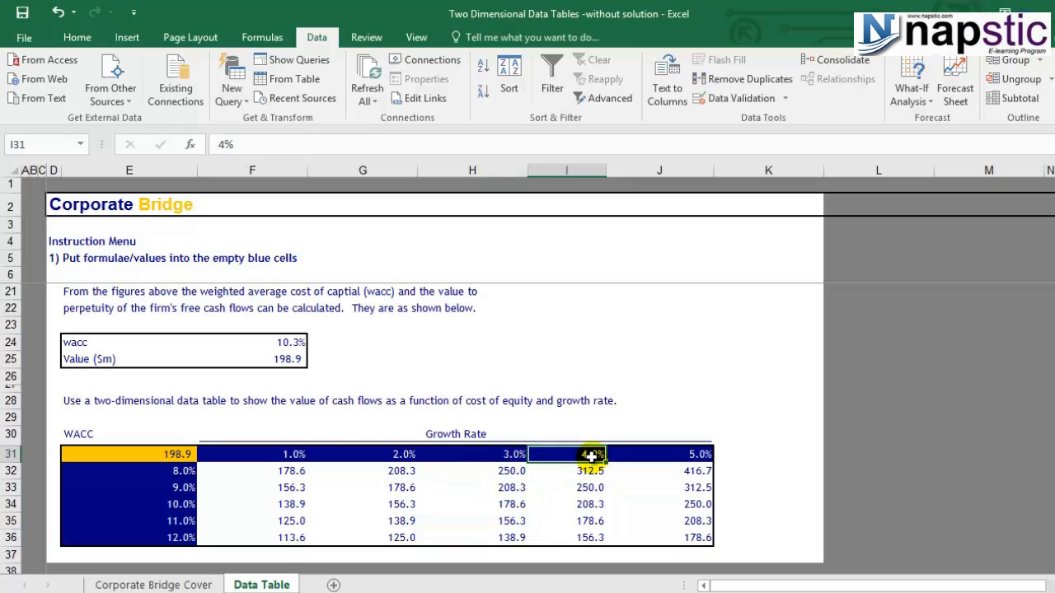
left_click_drag(591, 458, 591, 503)
left_click_drag(169, 504, 590, 505)
left_click(597, 512)
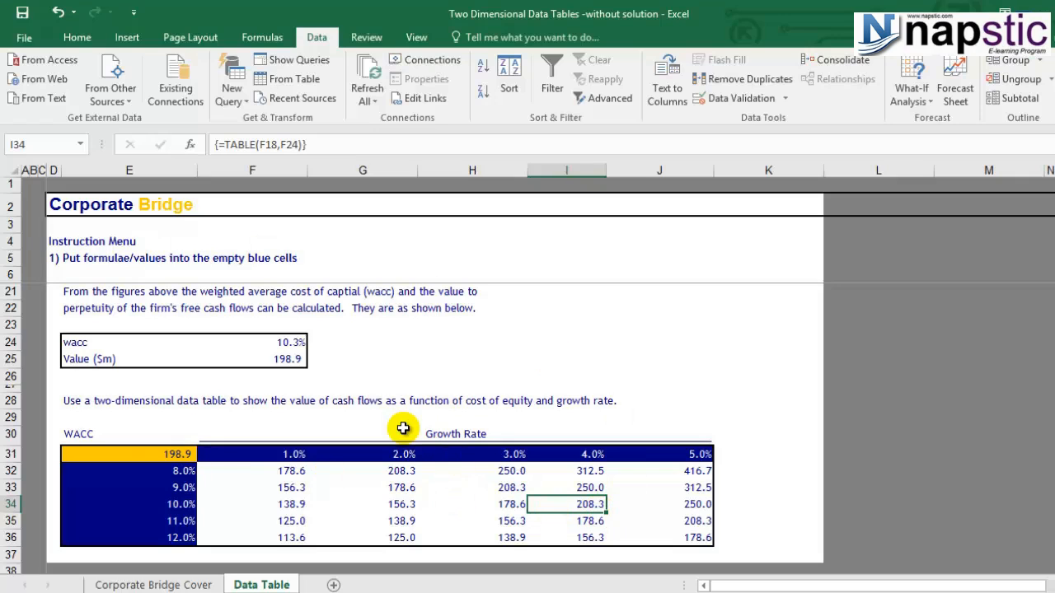
Step: Set the WACC heading in E34 to 10.3%
left_click(176, 504)
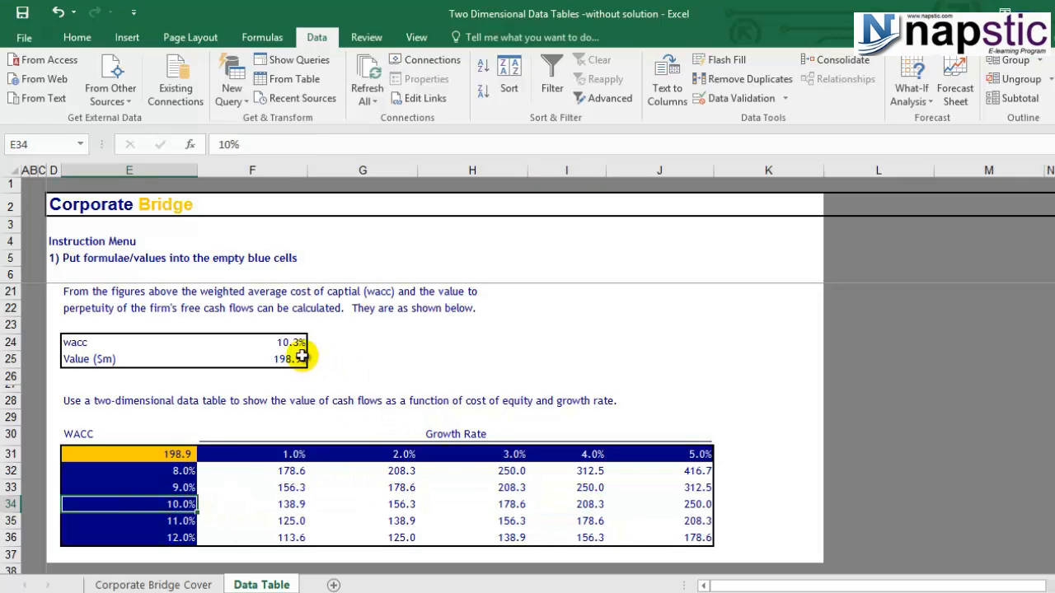
type("10.3%")
left_click(452, 468)
scroll(452, 468, "up", 3)
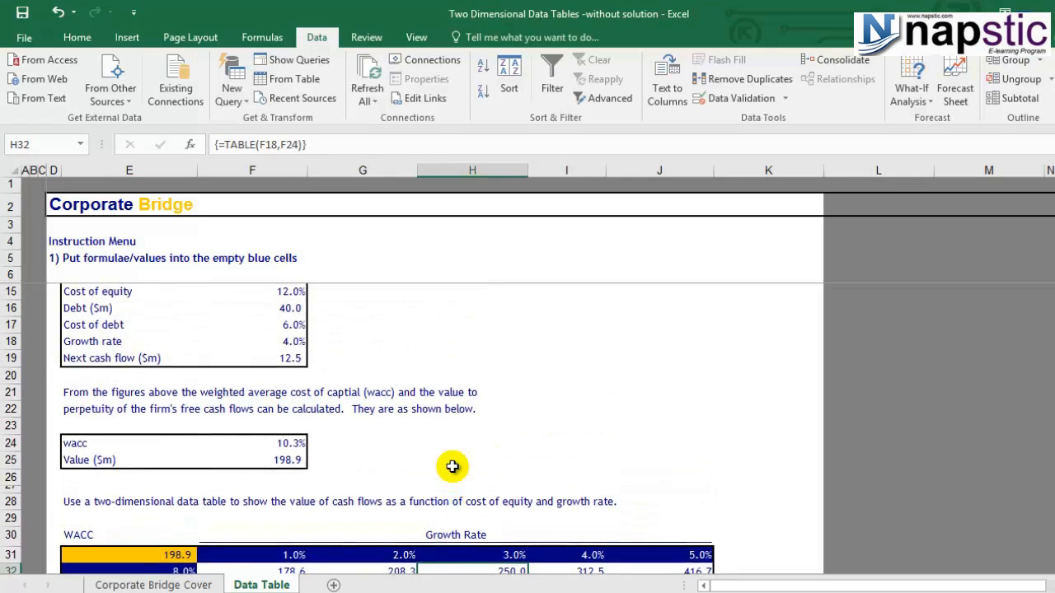
scroll(428, 425, "down", 4)
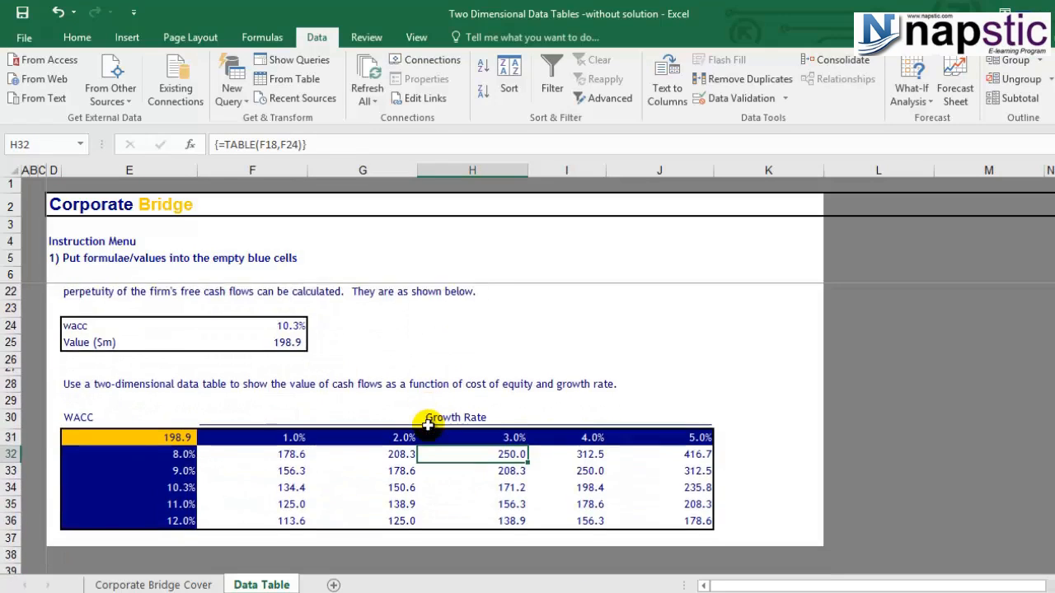
left_click(589, 401)
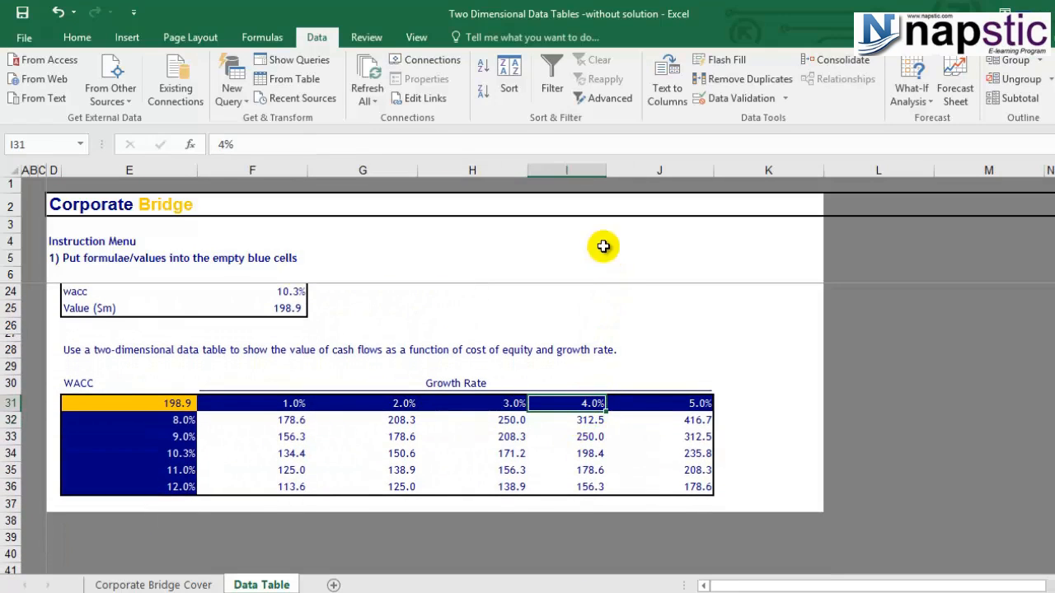
left_click(190, 453)
Step: Fill cell I34, the result for 4% growth in the third WACC row, with yellow
left_click(581, 452)
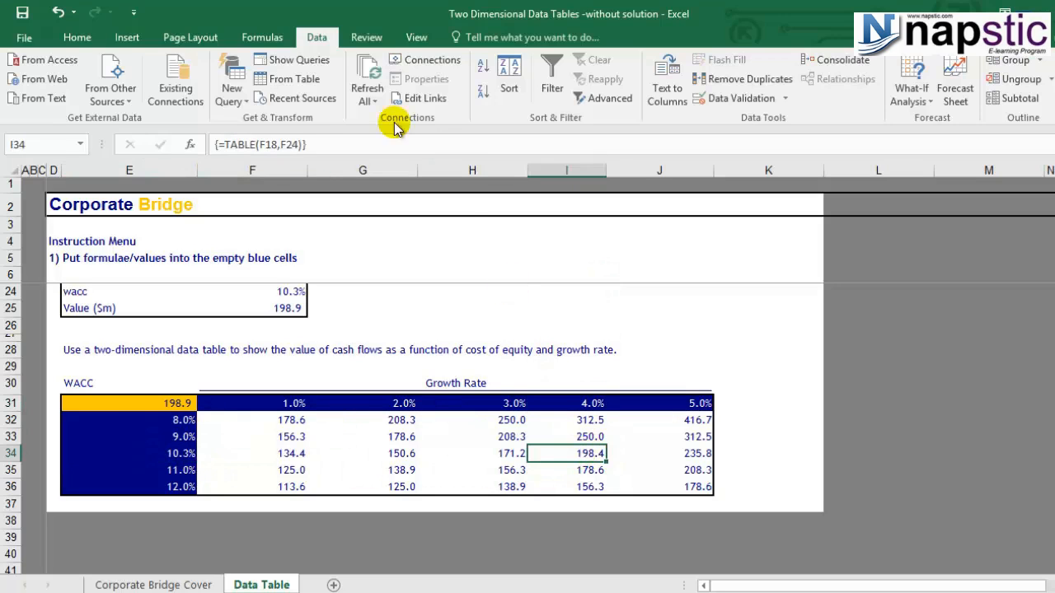
left_click(79, 37)
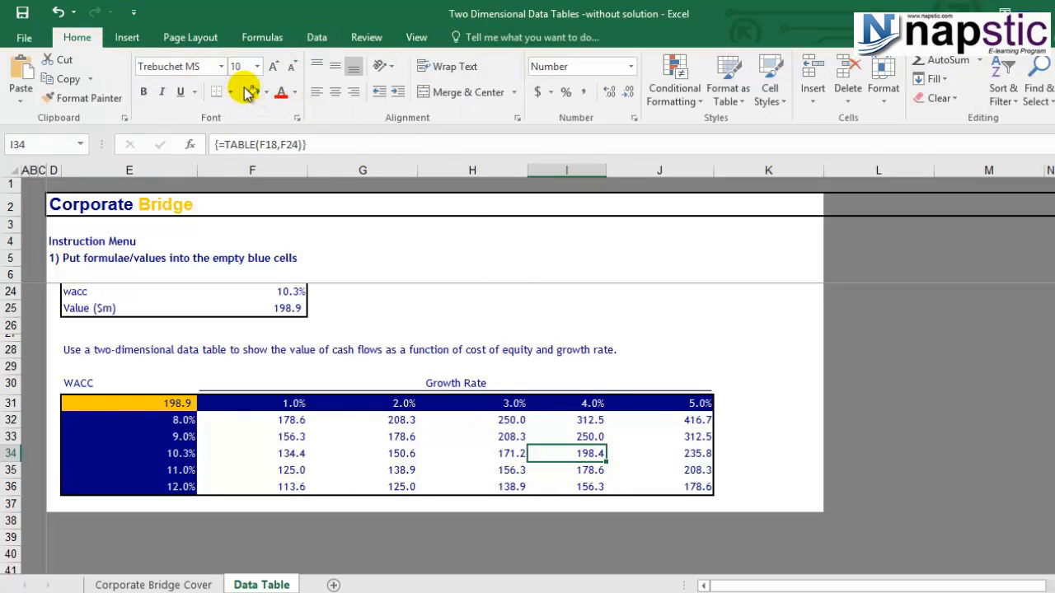
left_click(251, 92)
left_click(282, 307)
left_click(563, 445)
left_click(299, 314)
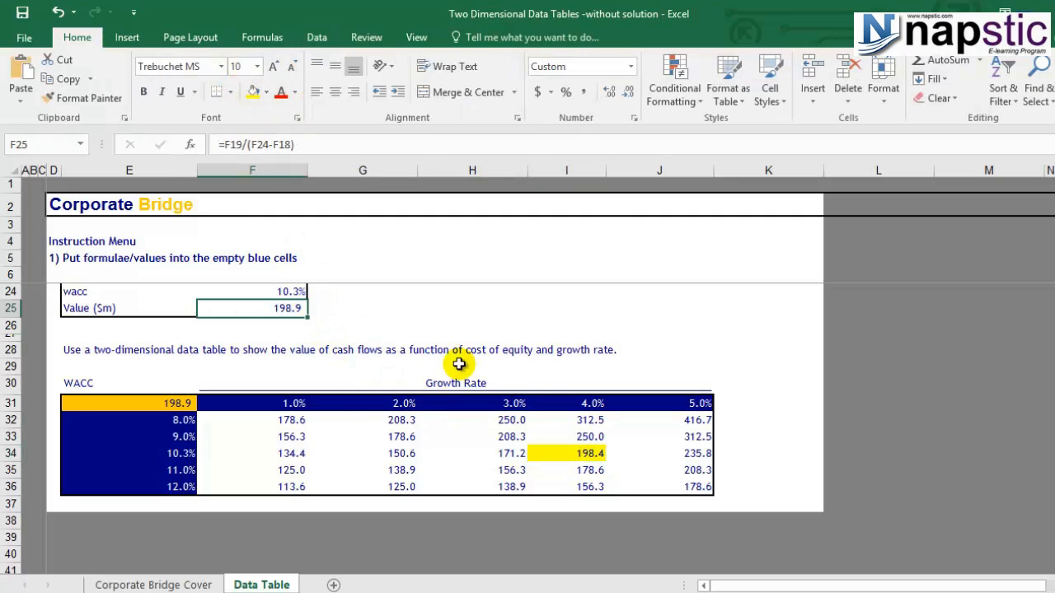
Step: Show the wacc percentage in F24 with three decimal places
left_click(285, 292)
left_click(608, 93)
left_click(607, 93)
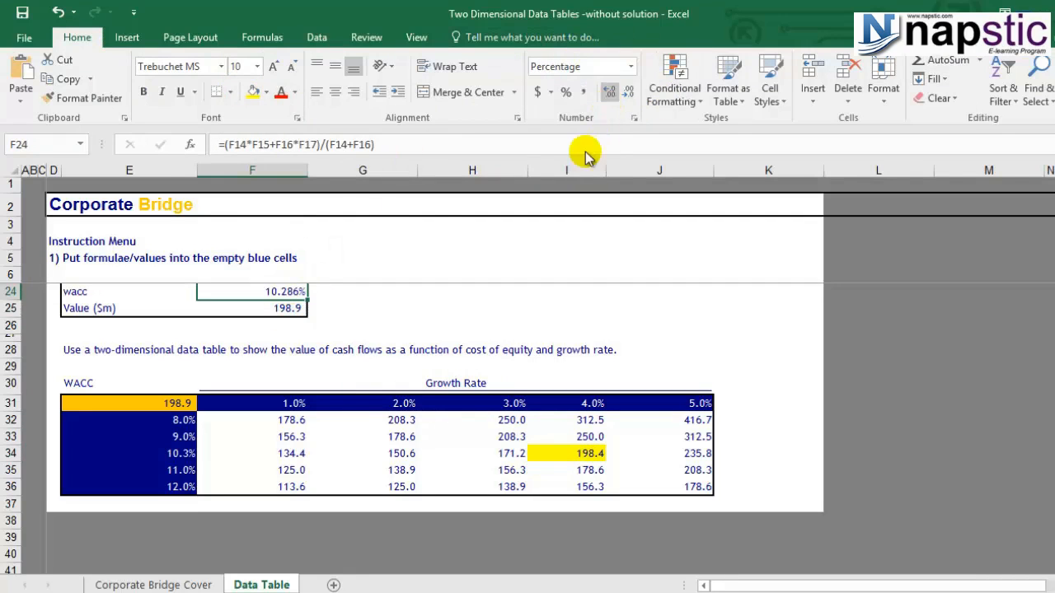
Step: Set the WACC heading in E34 to 10.286%
left_click(169, 451)
type("10.286")
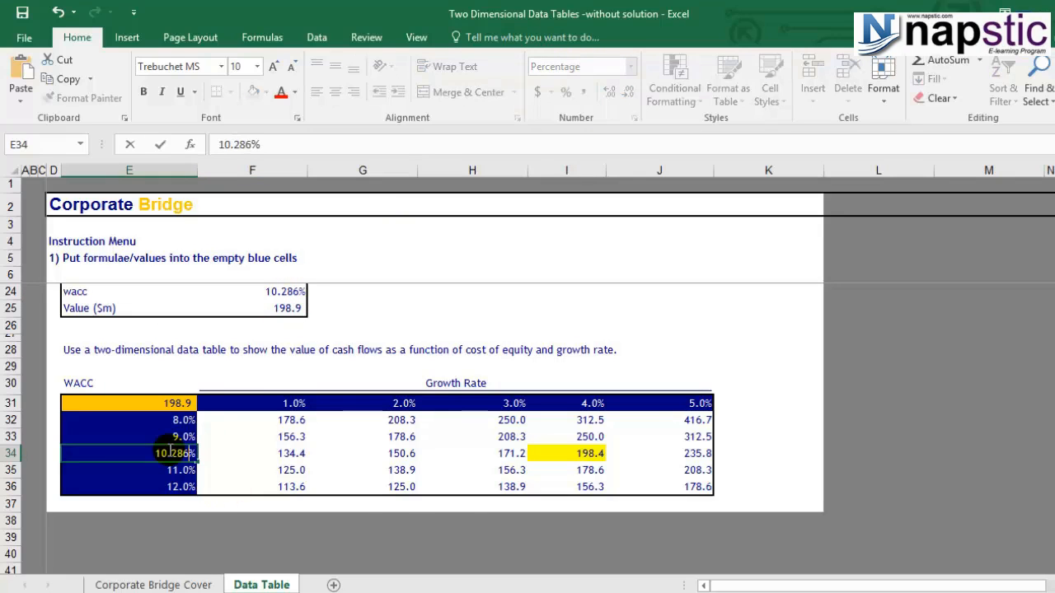
left_click(387, 536)
left_click(546, 460)
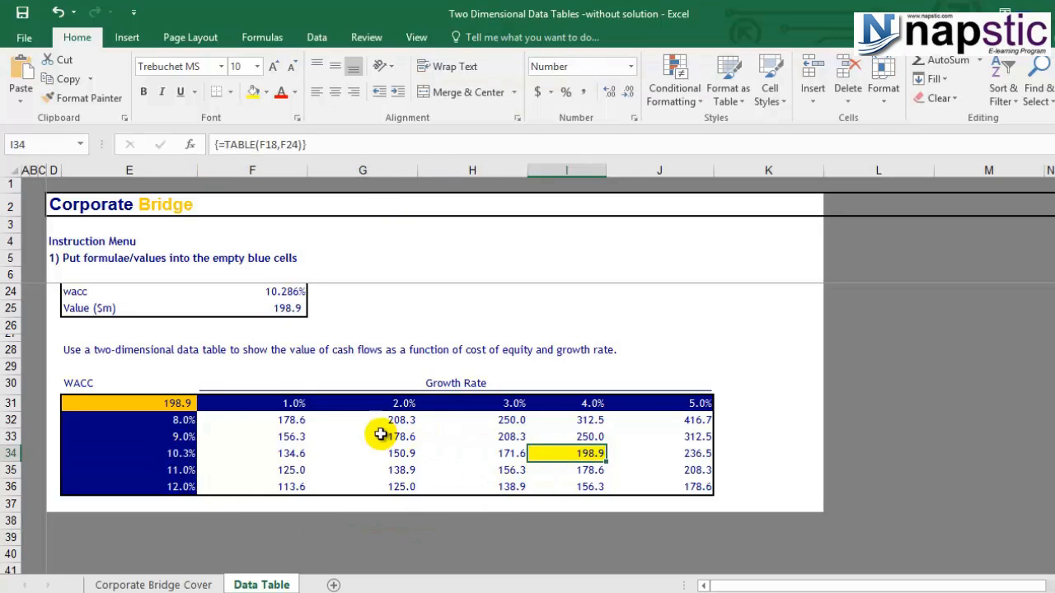
Step: Compare the calculated firm value in F25 with the yellow table cell I34 and its headings, and check the extremes in J32 and F36
left_click(280, 309)
left_click(585, 452)
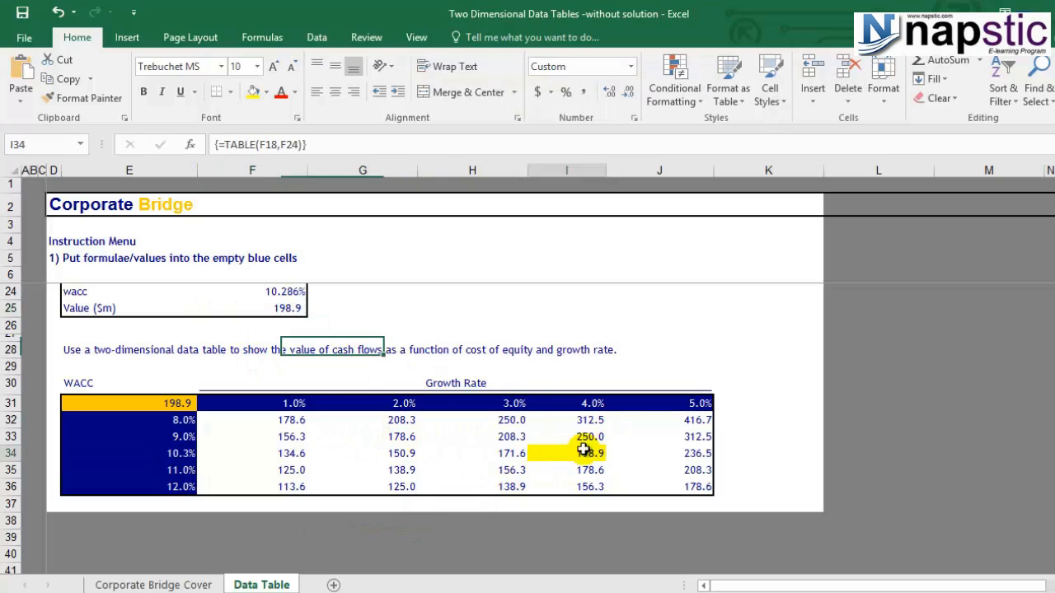
left_click(282, 307)
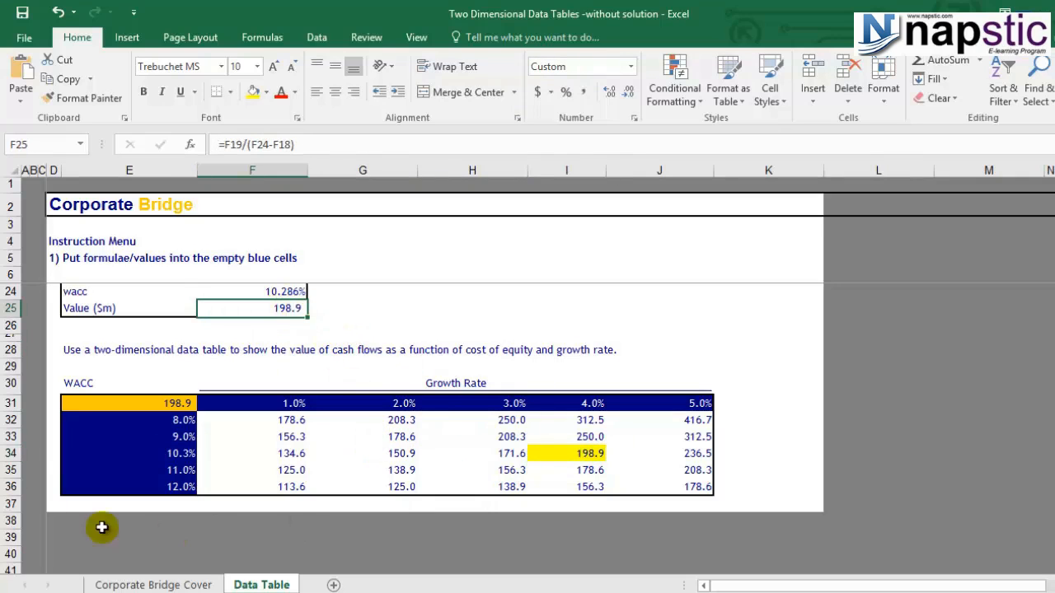
left_click(169, 454)
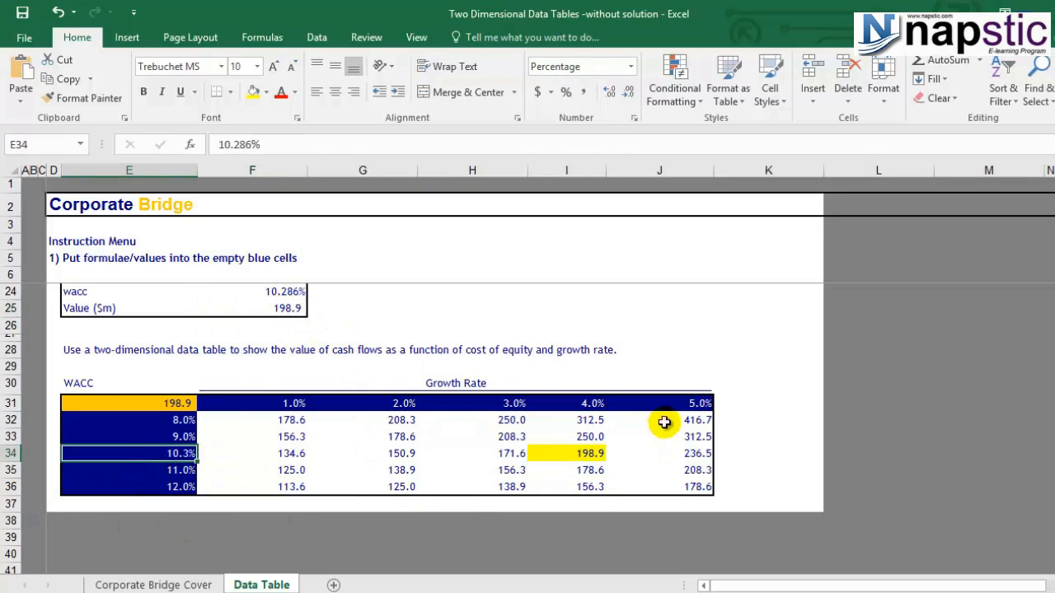
left_click(591, 404)
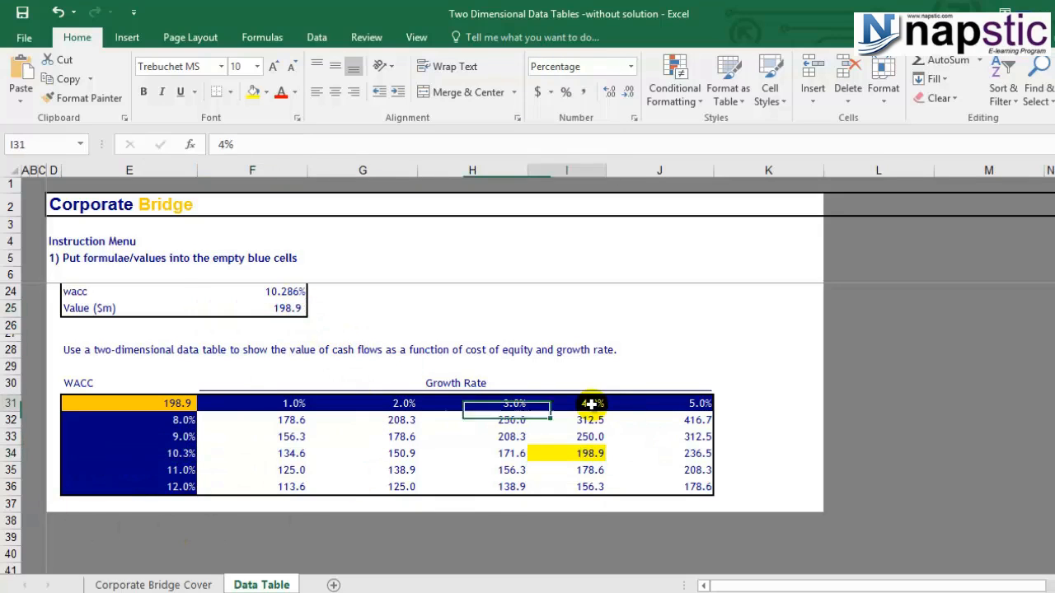
left_click(280, 308)
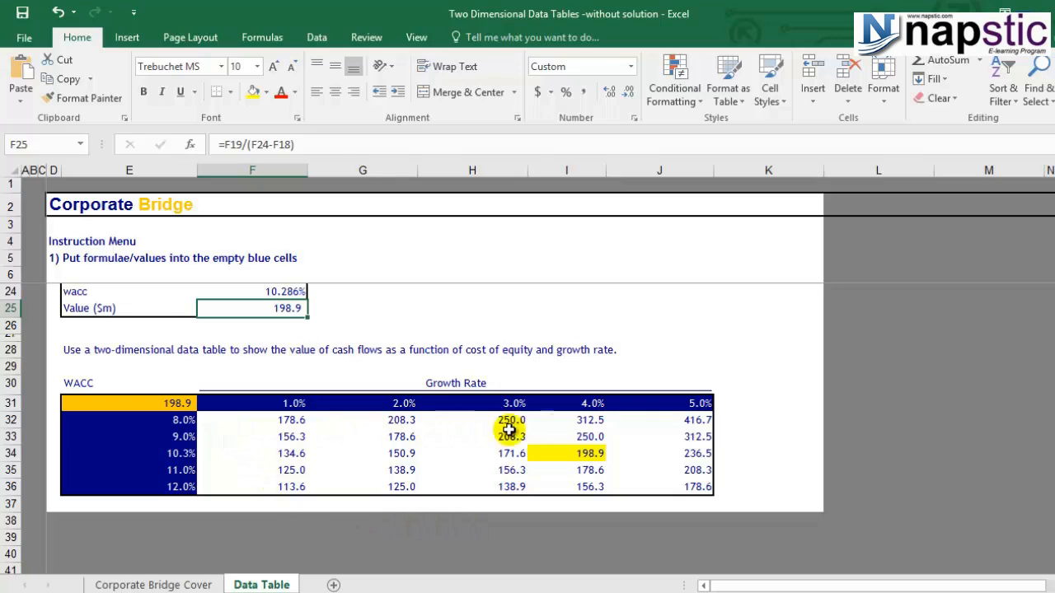
left_click(700, 418)
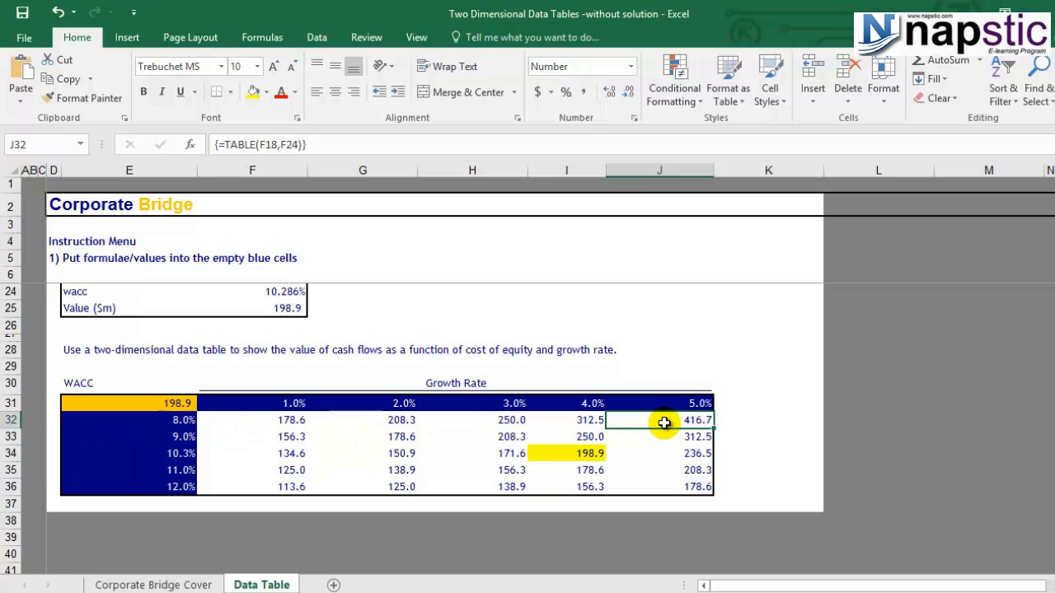
left_click(290, 490)
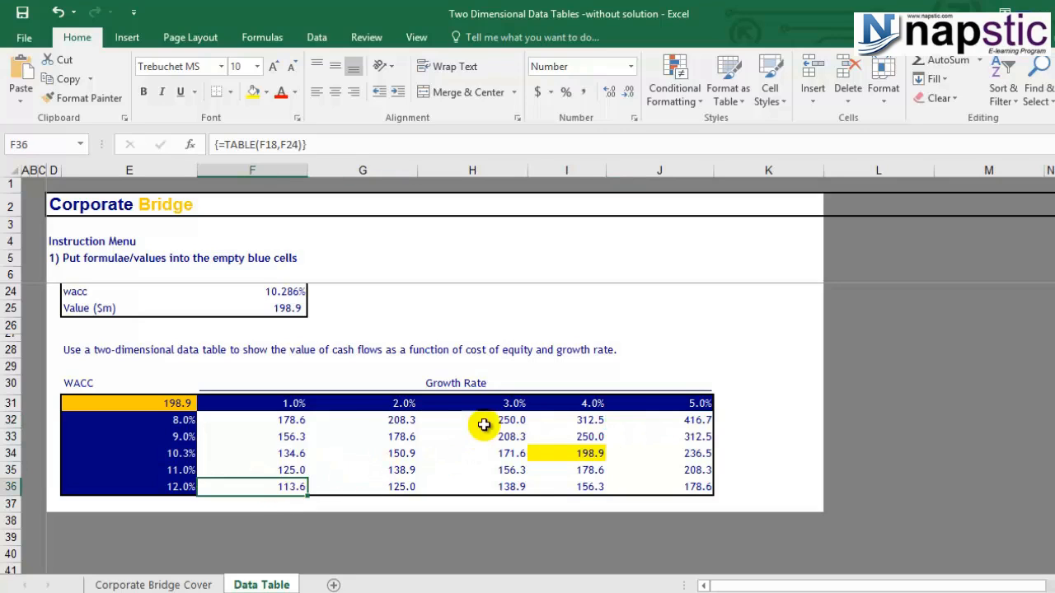
Step: Fill cell F36, the result for 12% WACC and 1% growth, with orange
left_click(285, 502)
left_click(285, 491)
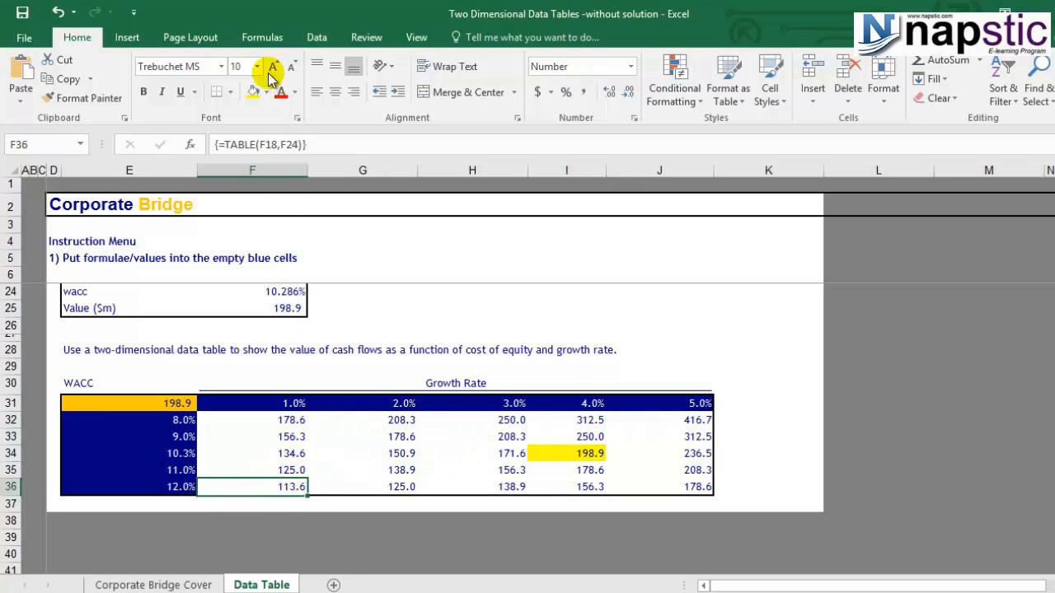
left_click(268, 100)
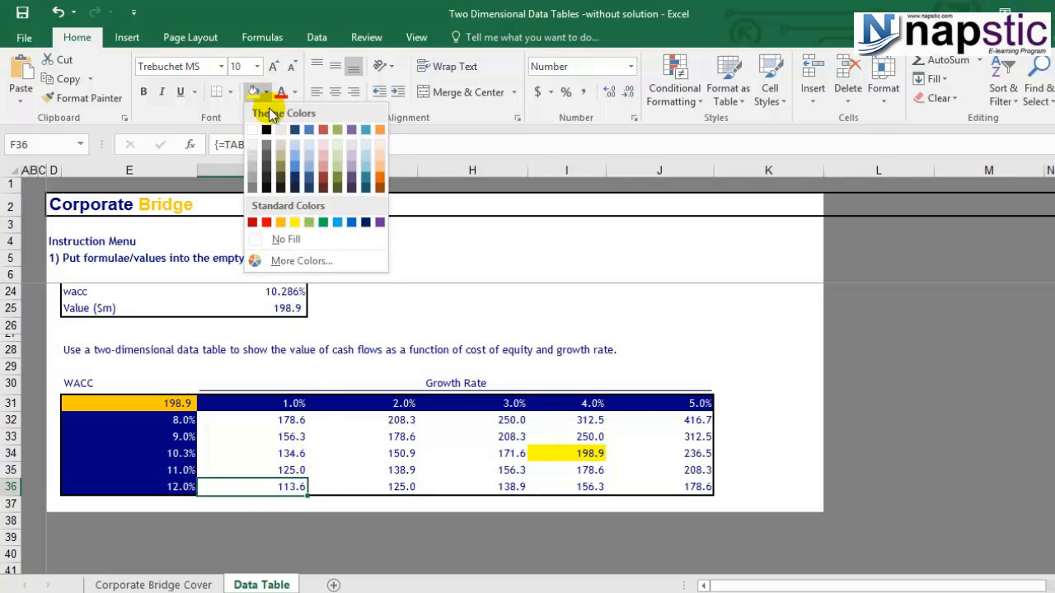
left_click(319, 223)
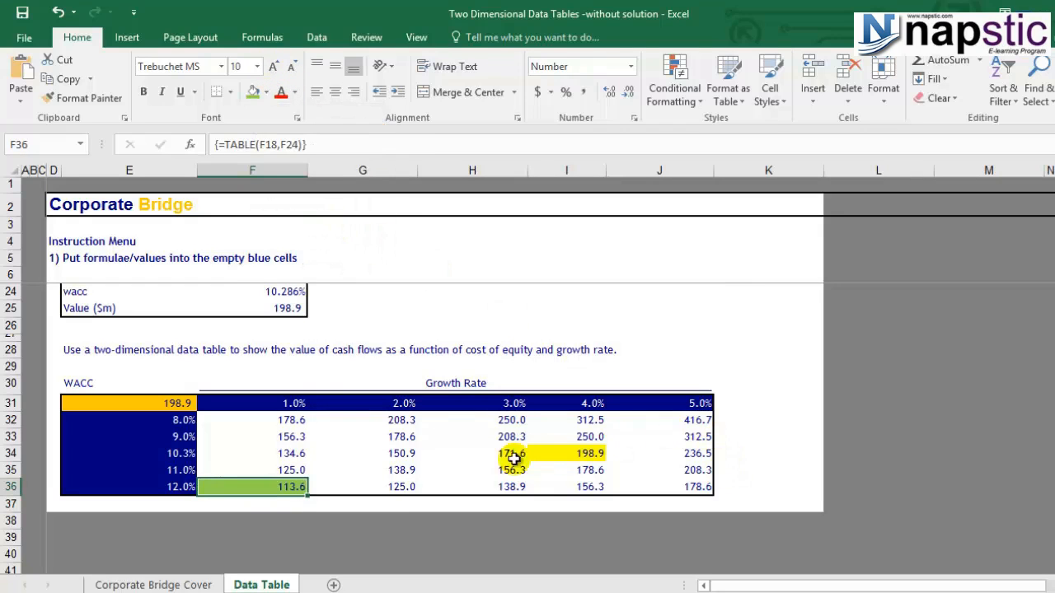
left_click(266, 92)
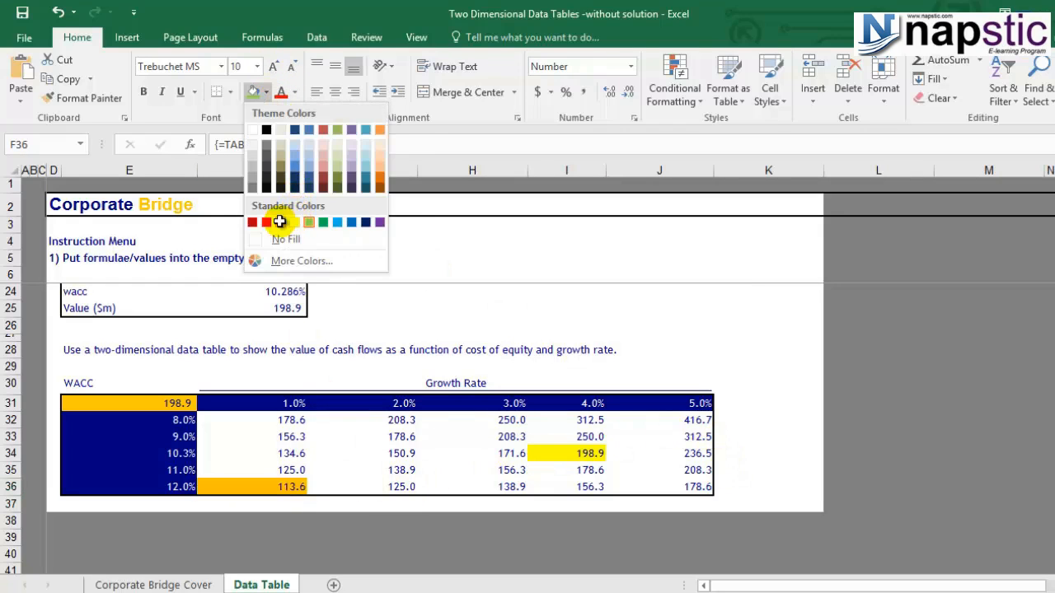
left_click(288, 223)
Step: Fill cell J32, the result for 8% WACC and 5% growth, with light green
left_click(684, 421)
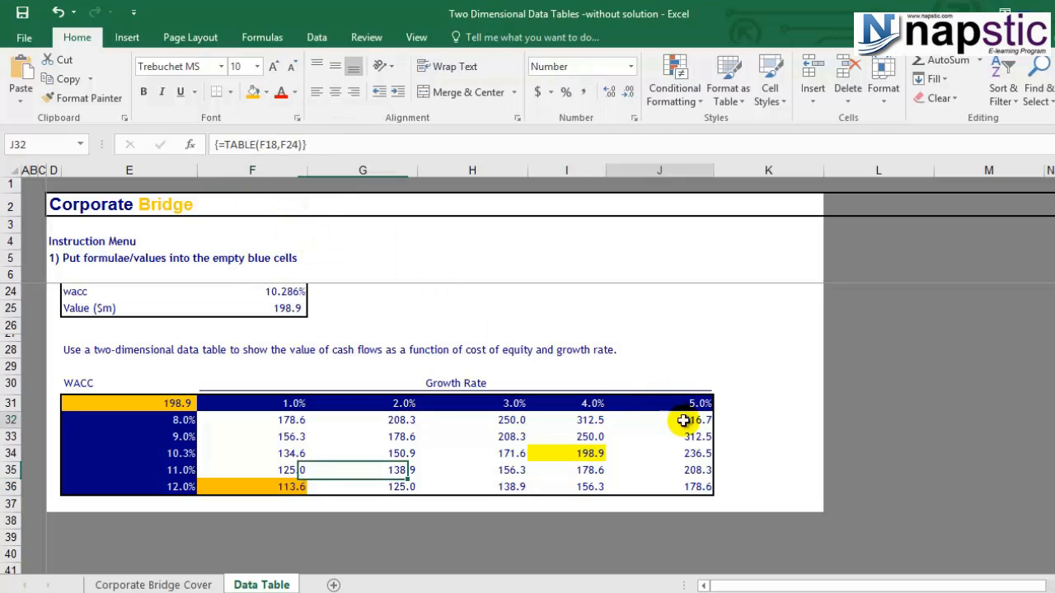
left_click(266, 93)
left_click(309, 223)
left_click(678, 363)
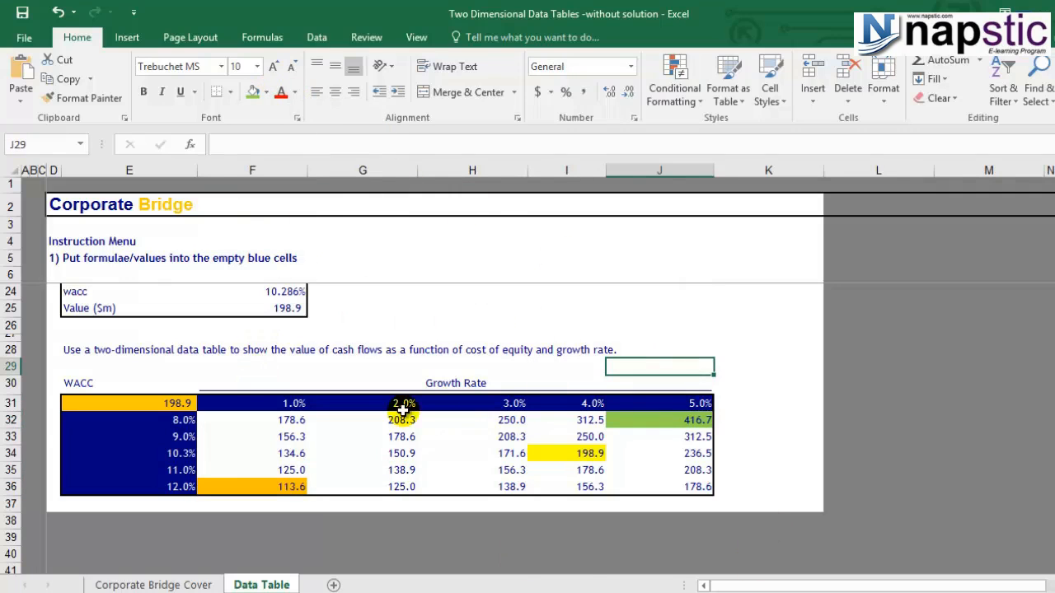
scroll(403, 410, "up", 5)
scroll(403, 409, "down", 5)
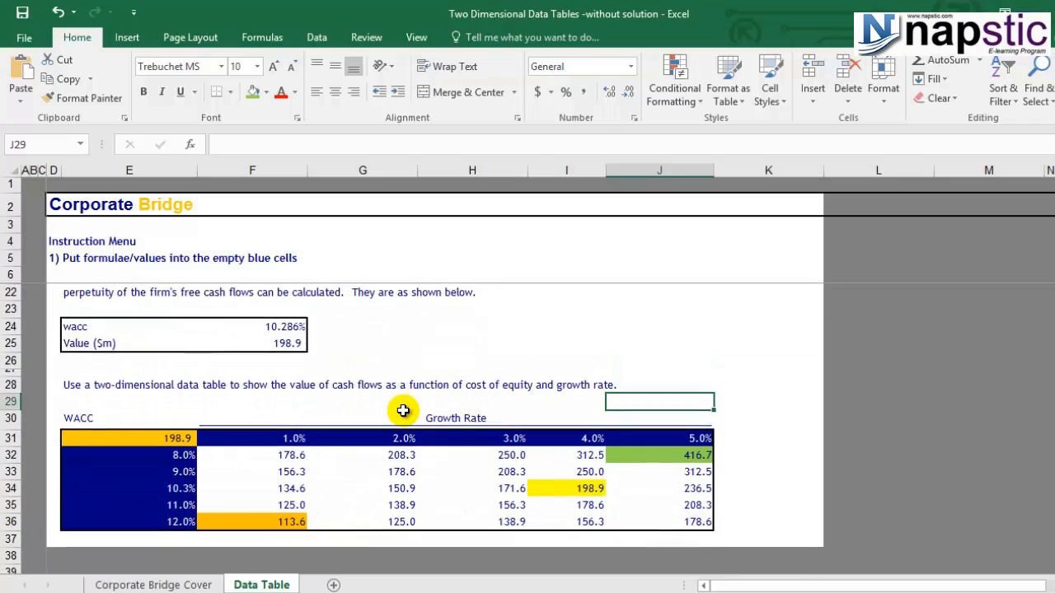
scroll(403, 410, "down", 1)
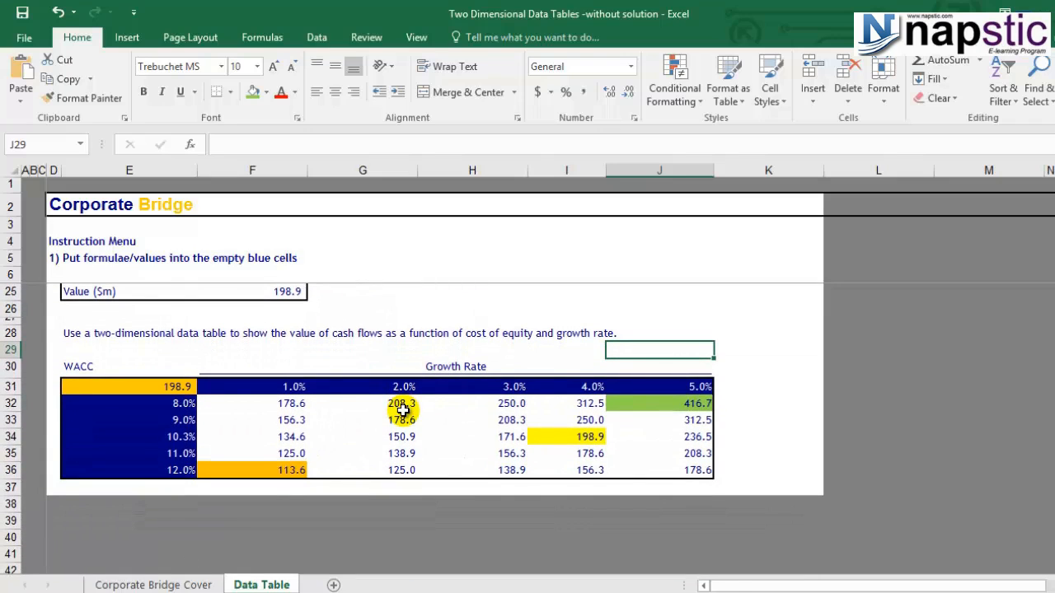